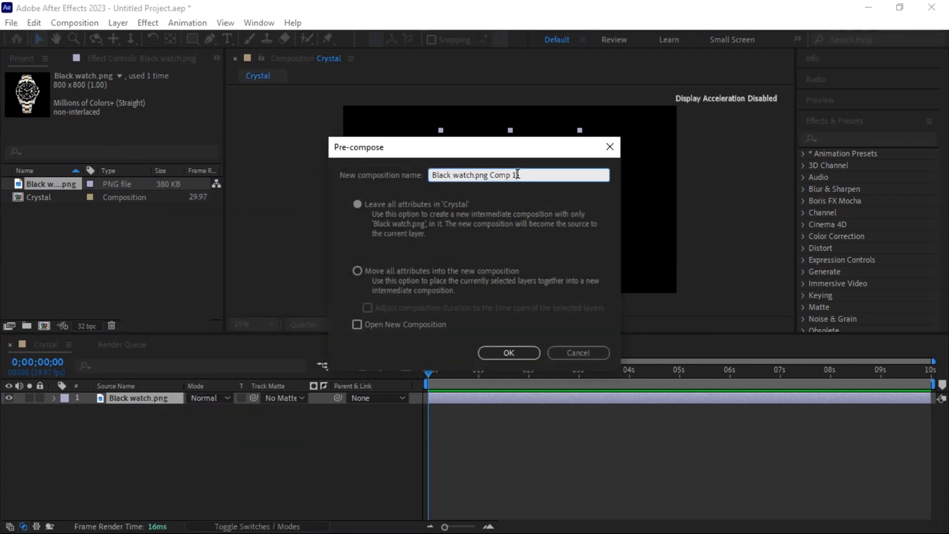
Step: Pre-compose the watch image layer as "Black watch", moving all attributes into the new composition
{"action": "left_click_drag", "start_coordinate": [523, 175], "coordinate": [474, 178]}
{"action": "key", "text": "BackSpace"}
{"action": "left_click", "coordinate": [357, 271]}
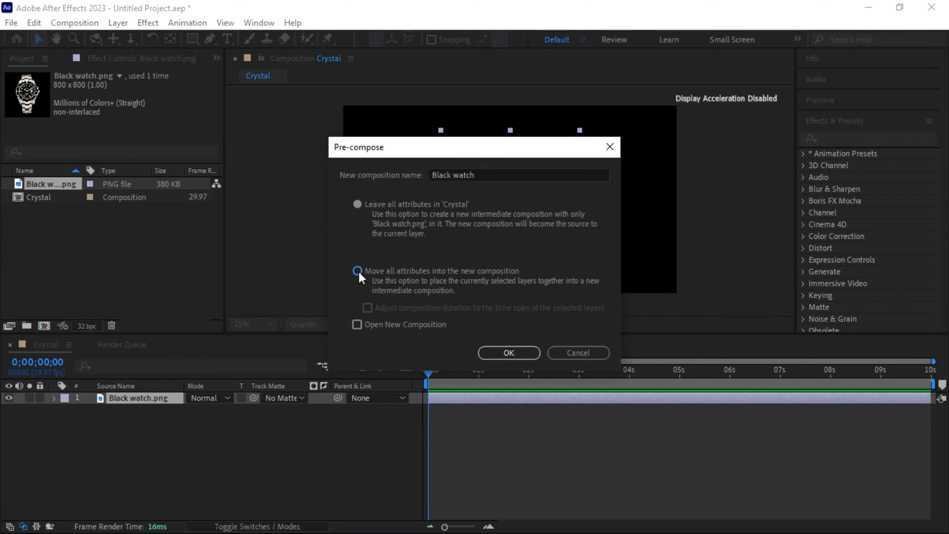
{"action": "left_click", "coordinate": [515, 353]}
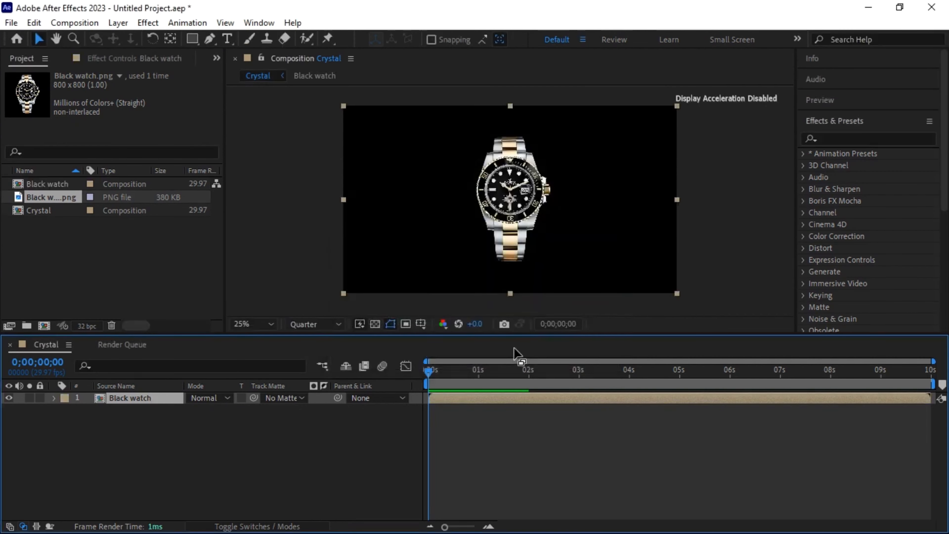
Step: Open the Black watch composition and add a 1920 x 1080 light gray solid named "Matte" above the watch image
{"action": "double_click", "coordinate": [460, 399]}
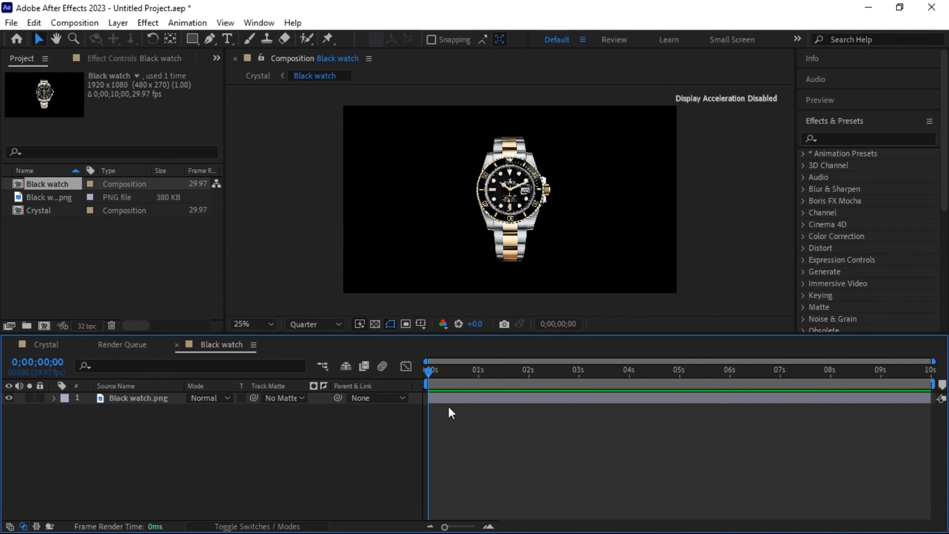
{"action": "right_click", "coordinate": [449, 408]}
{"action": "mouse_move", "coordinate": [561, 249]}
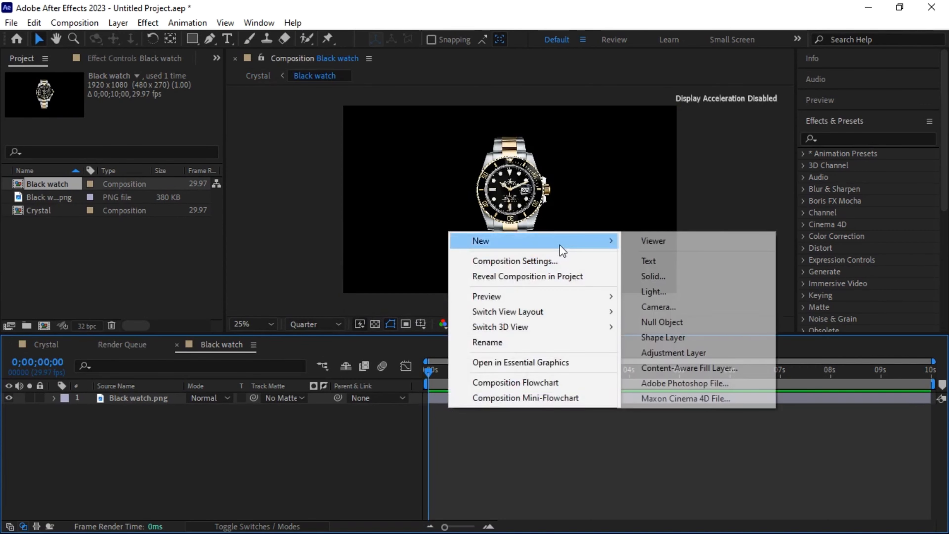
{"action": "left_click", "coordinate": [649, 278]}
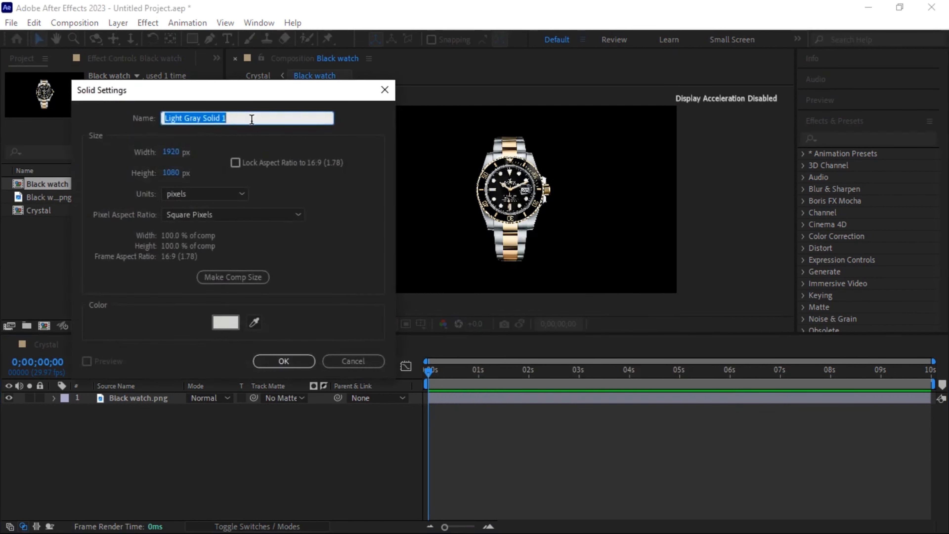
{"action": "type", "text": "Matte"}
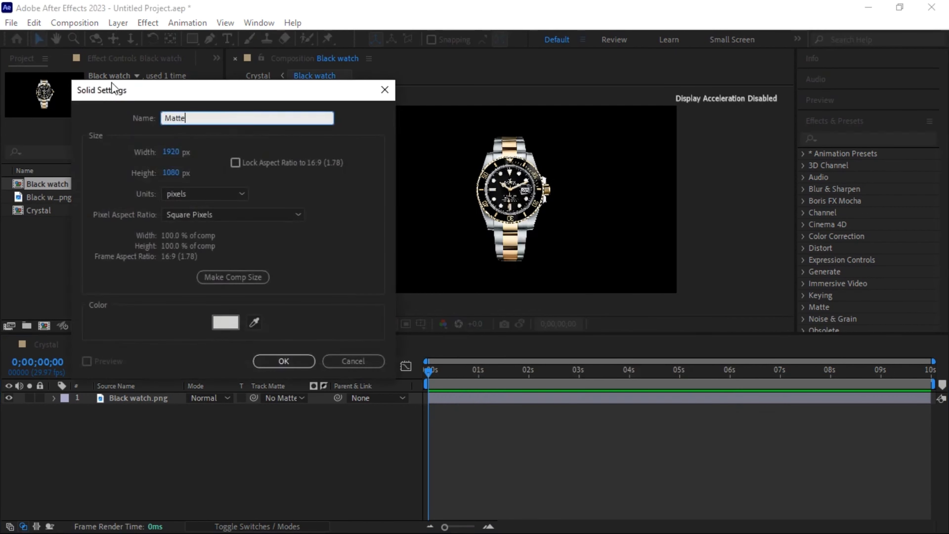
{"action": "left_click", "coordinate": [281, 366]}
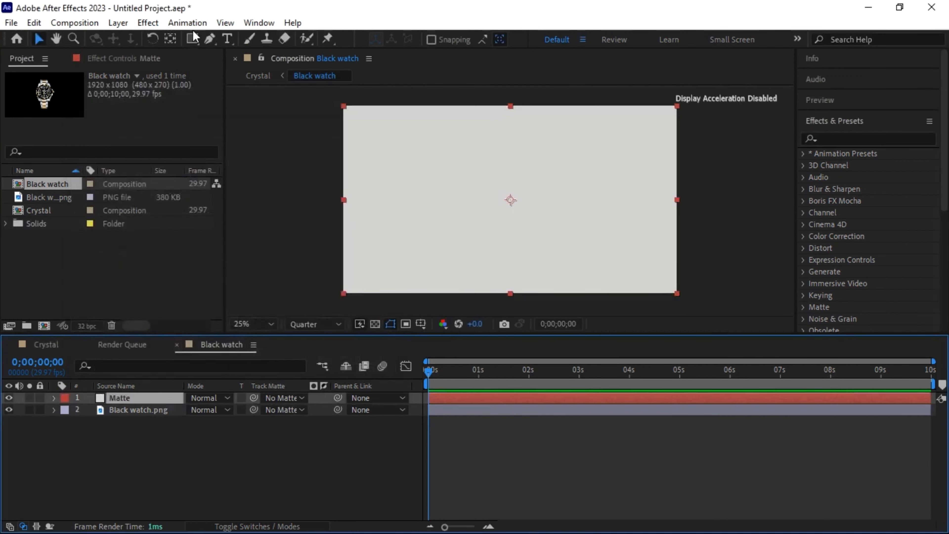
Step: Draw a circular mask on the Matte solid with the Ellipse tool and centre it over the watch dial
{"action": "left_click_drag", "start_coordinate": [192, 44], "coordinate": [220, 68]}
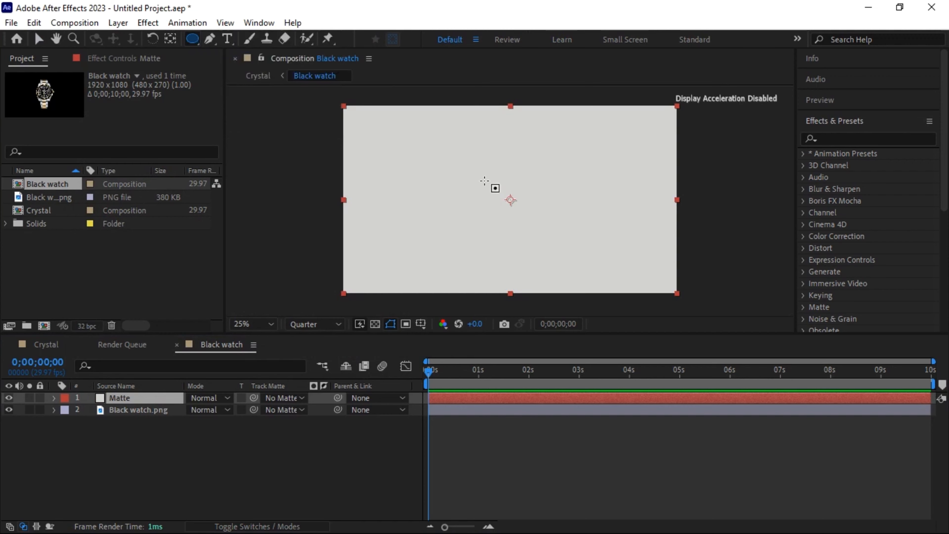
{"action": "left_click_drag", "start_coordinate": [484, 181], "coordinate": [534, 228]}
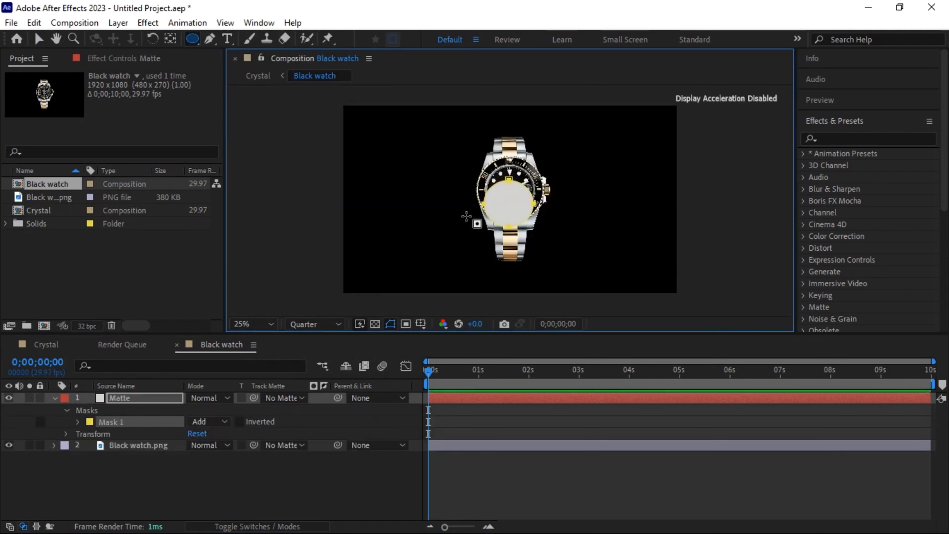
{"action": "left_click", "coordinate": [39, 38]}
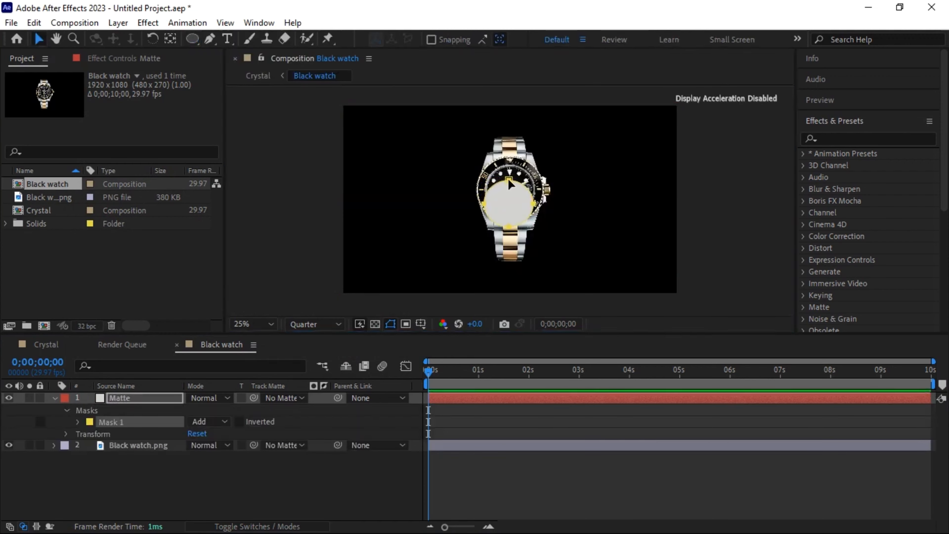
{"action": "left_click_drag", "start_coordinate": [509, 179], "coordinate": [510, 166]}
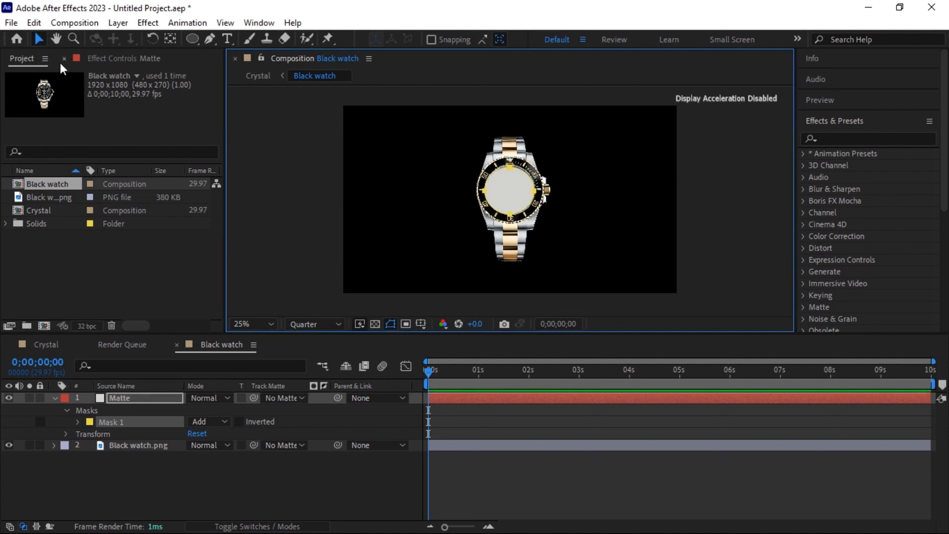
Step: Animate the circular mask's Mask Expansion with keyframes of -138 pixels at 0 seconds and 429 pixels at 4 seconds
{"action": "left_click", "coordinate": [78, 422]}
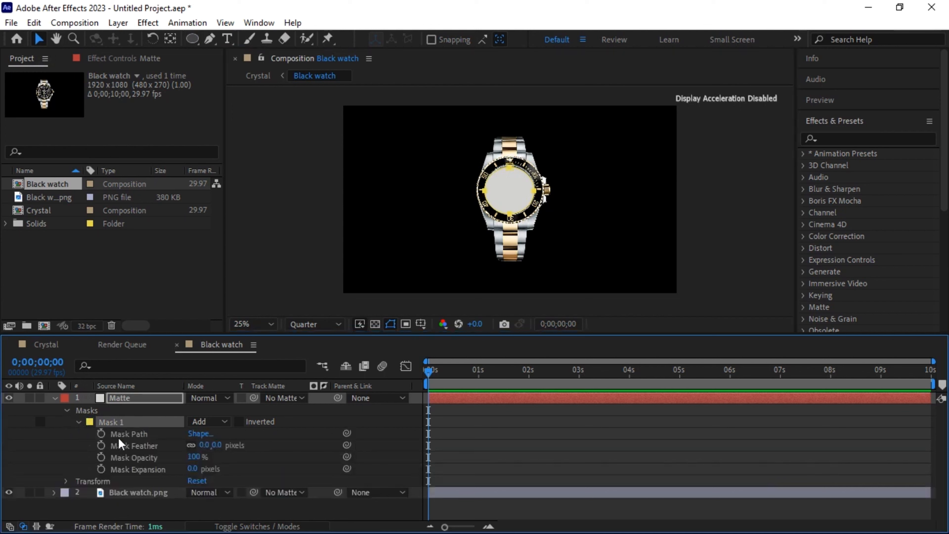
{"action": "left_click", "coordinate": [101, 470]}
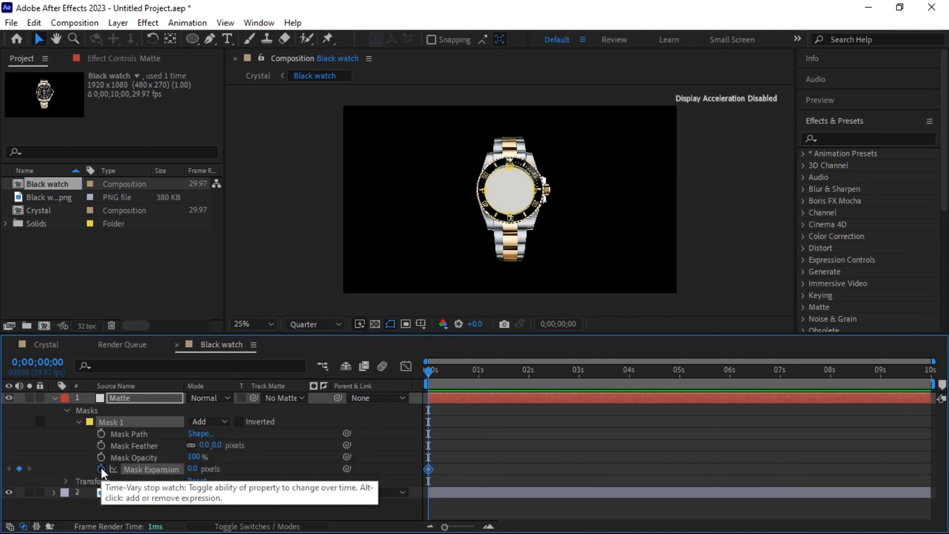
{"action": "left_click_drag", "start_coordinate": [197, 470], "coordinate": [127, 486]}
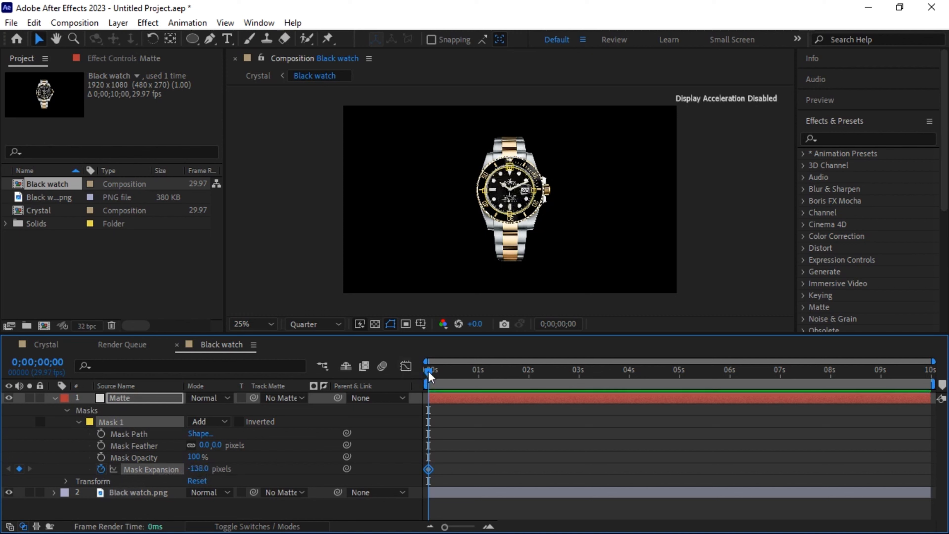
{"action": "left_click_drag", "start_coordinate": [429, 371], "coordinate": [631, 391]}
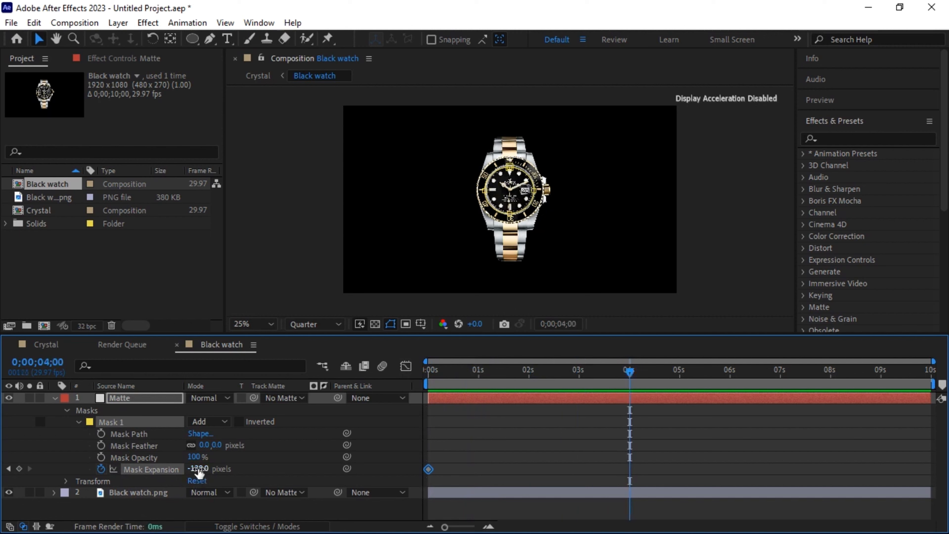
{"action": "left_click_drag", "start_coordinate": [197, 468], "coordinate": [572, 452]}
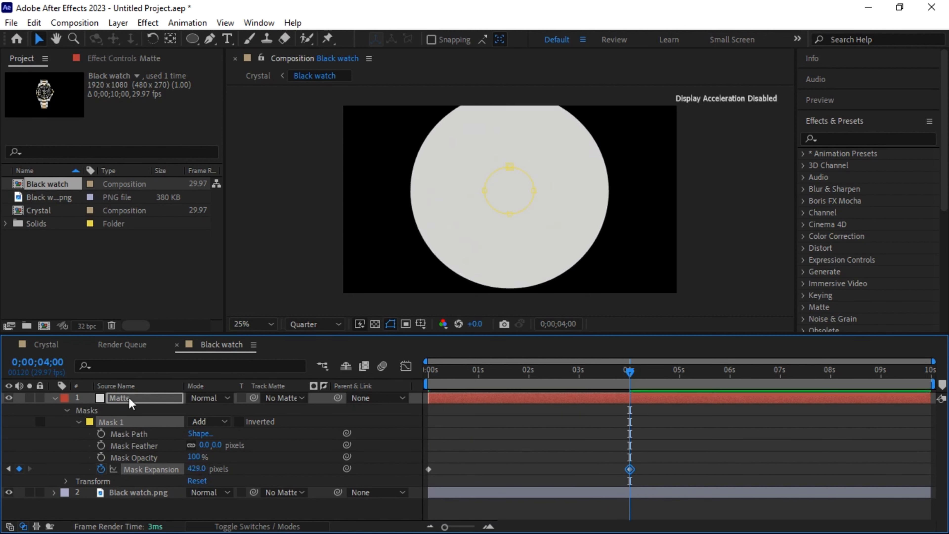
Step: Set the circular mask's feather to 100 pixels and scrub the timeline around 2 seconds to preview it
{"action": "left_click_drag", "start_coordinate": [629, 372], "coordinate": [545, 371]}
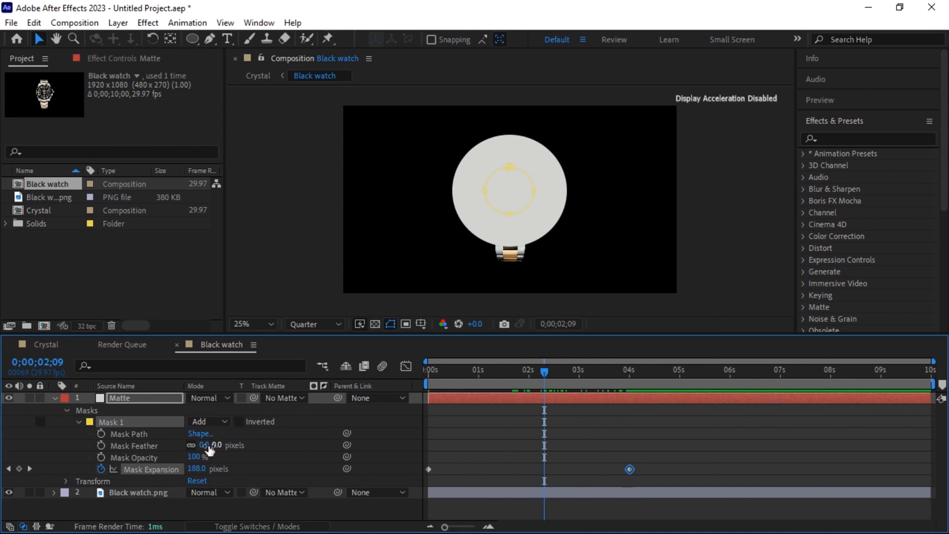
{"action": "left_click", "coordinate": [219, 445]}
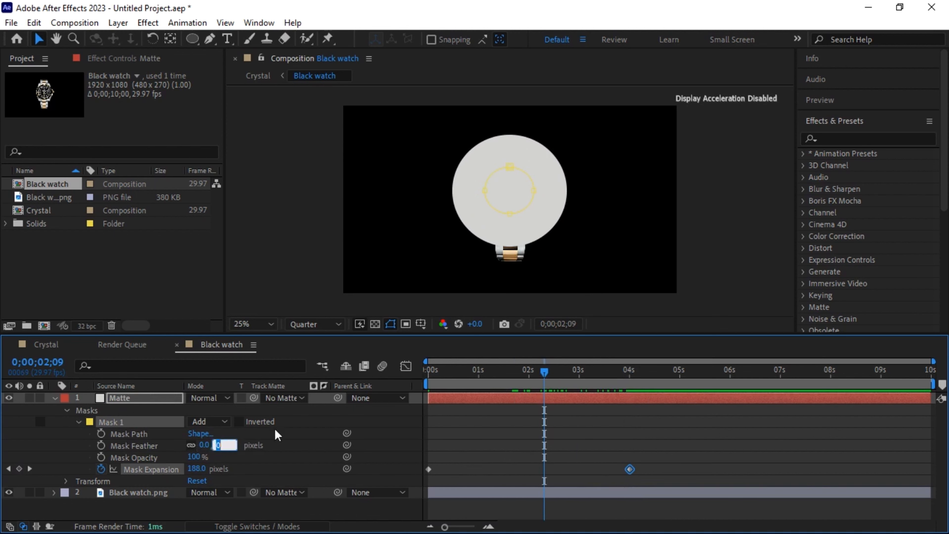
{"action": "key", "text": "Return"}
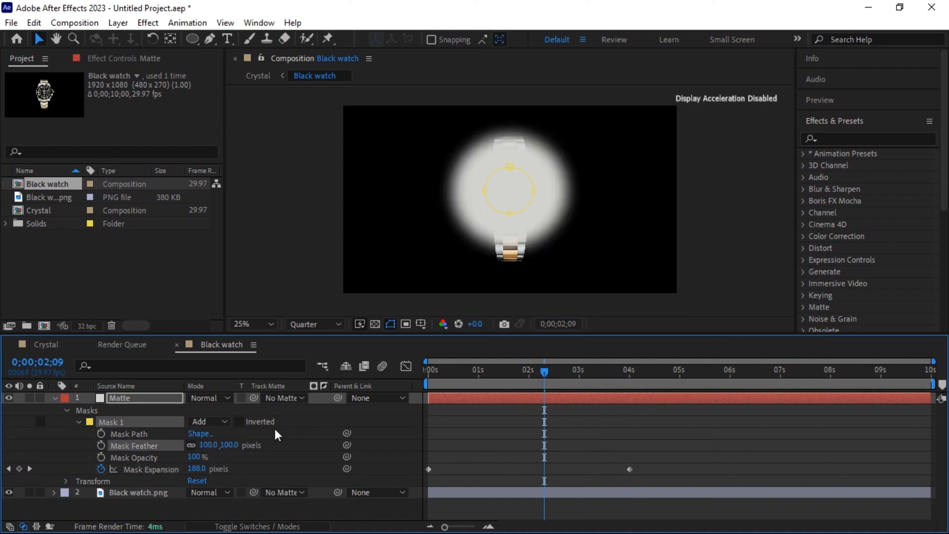
{"action": "mouse_move", "coordinate": [544, 372]}
{"action": "left_mouse_down"}
{"action": "mouse_move", "coordinate": [511, 391]}
{"action": "mouse_move", "coordinate": [566, 389]}
{"action": "mouse_move", "coordinate": [550, 389]}
{"action": "left_mouse_up"}
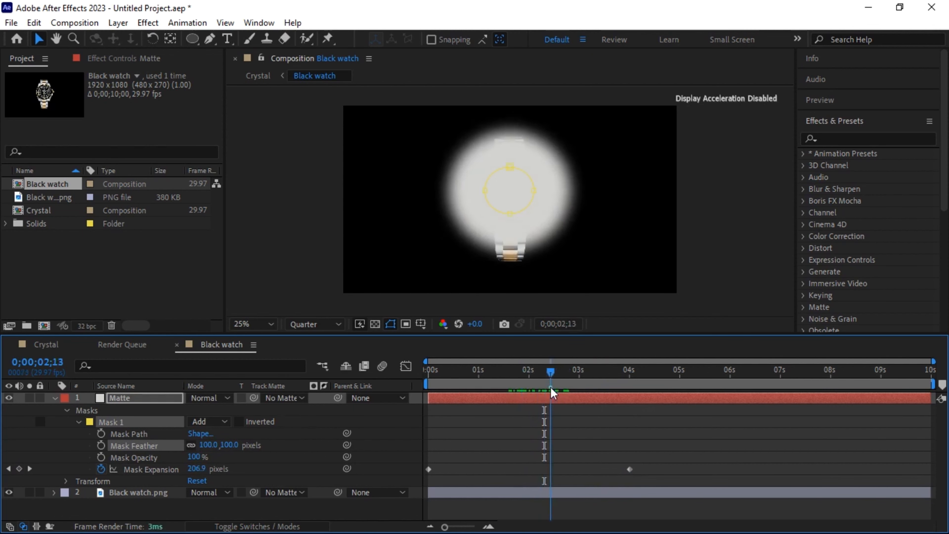
Step: Find the Roughen Edges effect and apply it to the Matte layer
{"action": "left_click", "coordinate": [852, 137]}
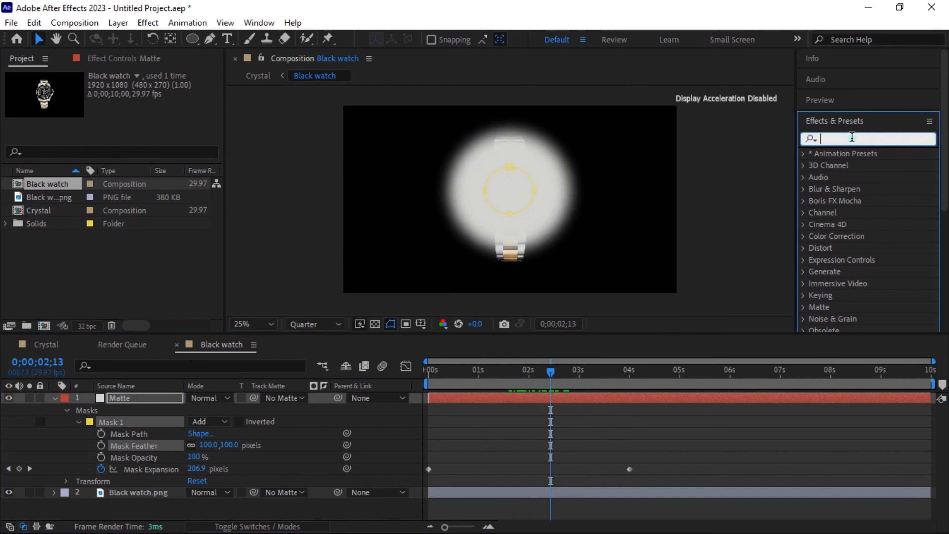
{"action": "type", "text": "rough"}
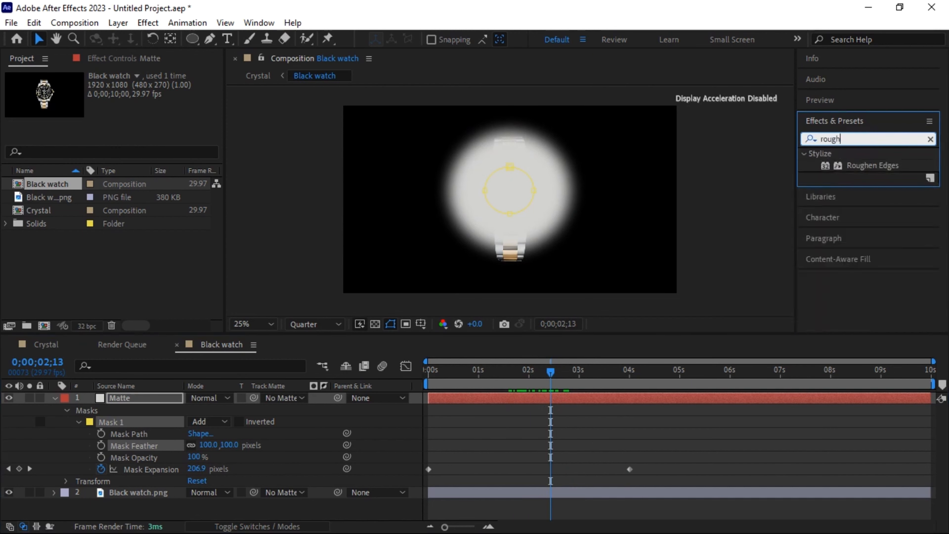
{"action": "left_click_drag", "start_coordinate": [875, 168], "coordinate": [107, 403]}
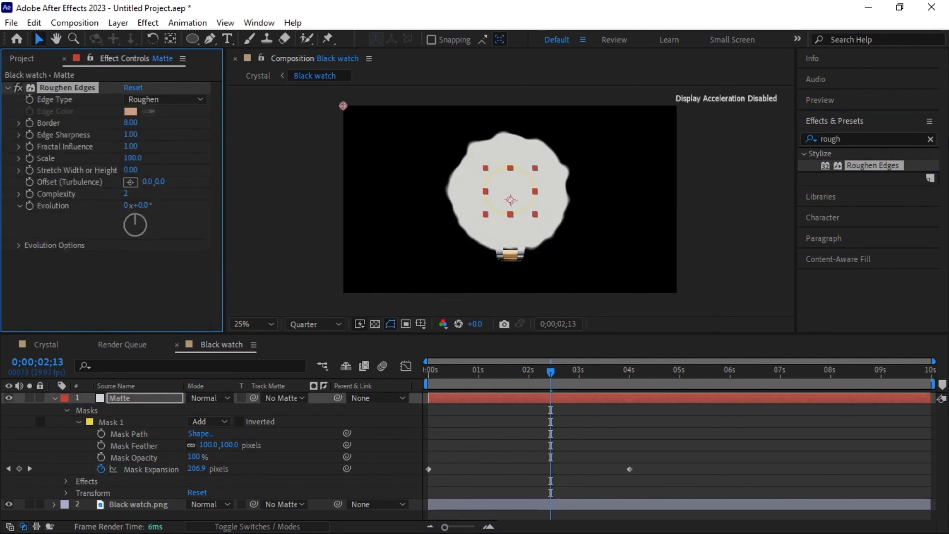
Step: Find the Stylize effect Mosaic and apply it to the Matte layer
{"action": "left_click", "coordinate": [930, 139]}
{"action": "type", "text": "mosaic"}
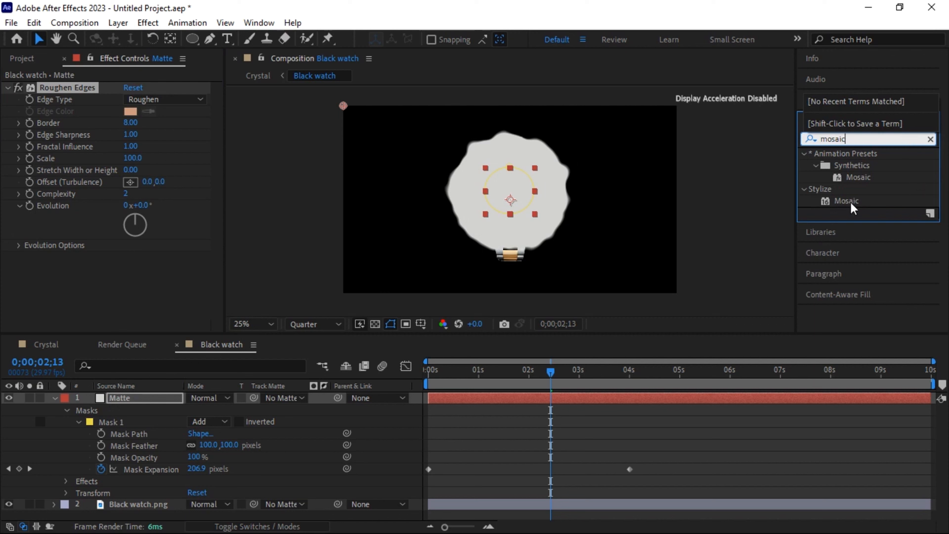
{"action": "left_click_drag", "start_coordinate": [847, 201], "coordinate": [146, 402]}
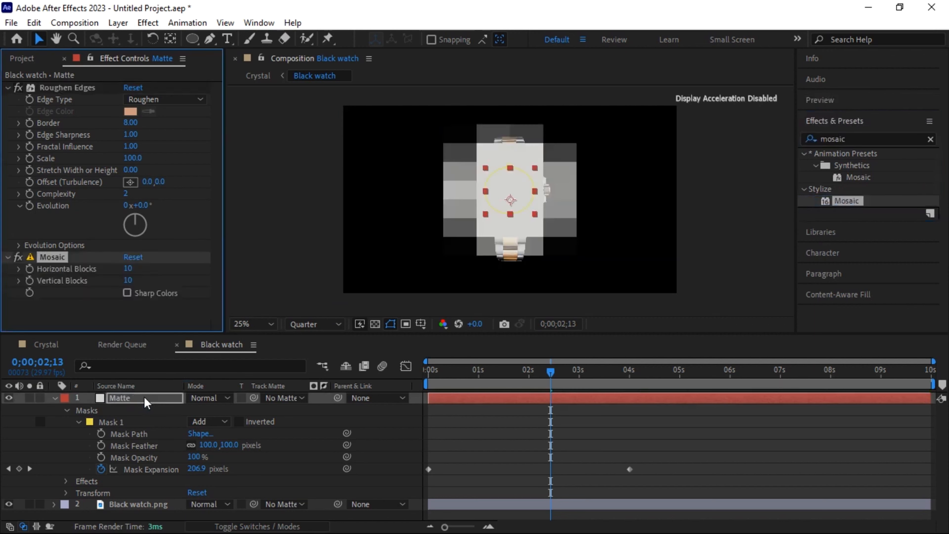
Step: Set the Mosaic effect to 150 horizontal and 25 vertical blocks, preview it at an earlier time, and collapse the Matte layer's properties
{"action": "left_click", "coordinate": [7, 87]}
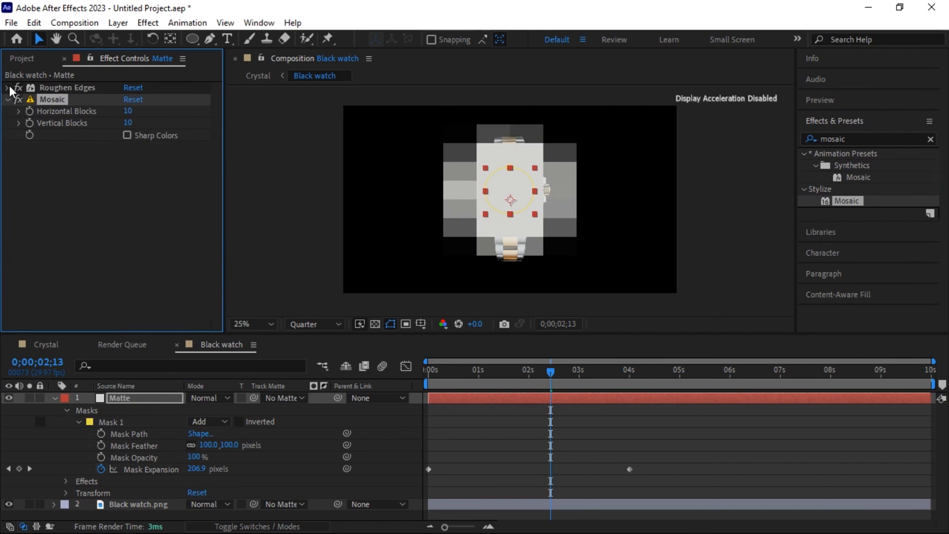
{"action": "left_click", "coordinate": [127, 111]}
{"action": "type", "text": "150"}
{"action": "key", "text": "Return"}
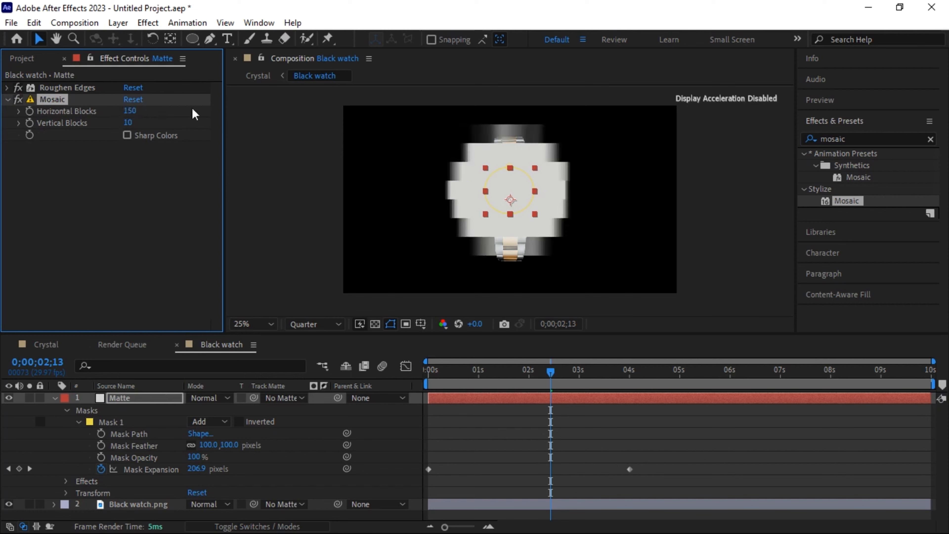
{"action": "left_click", "coordinate": [128, 123]}
{"action": "type", "text": "25"}
{"action": "key", "text": "Return"}
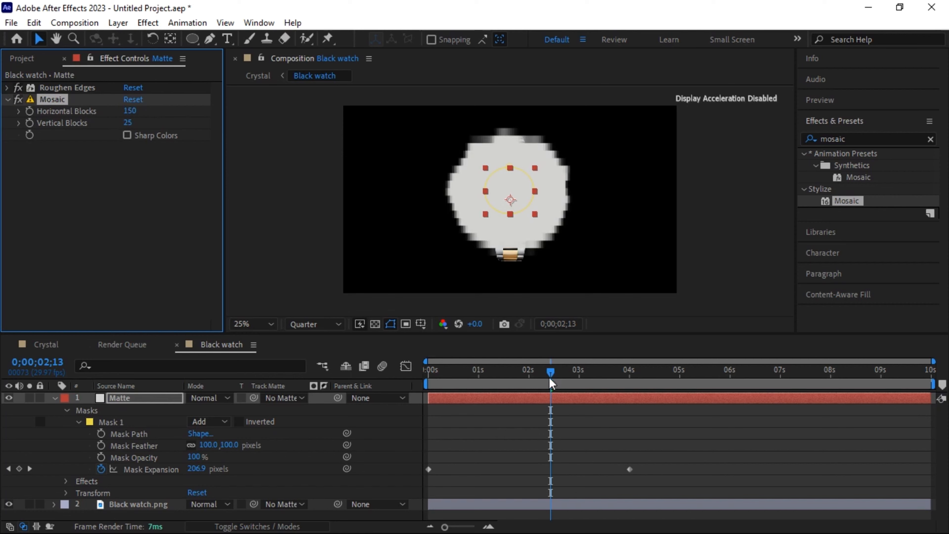
{"action": "left_click_drag", "start_coordinate": [552, 389], "coordinate": [508, 395]}
{"action": "left_click", "coordinate": [54, 398]}
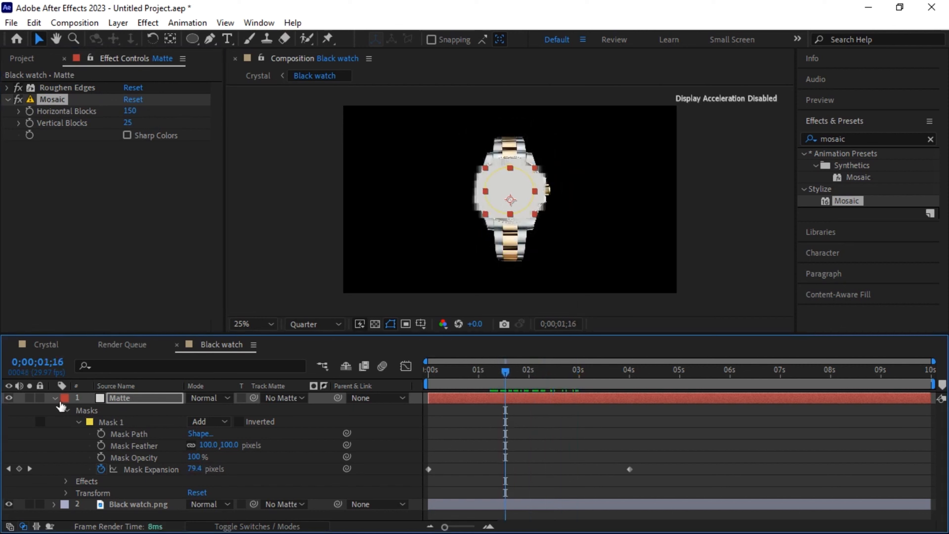
{"action": "left_click", "coordinate": [354, 435]}
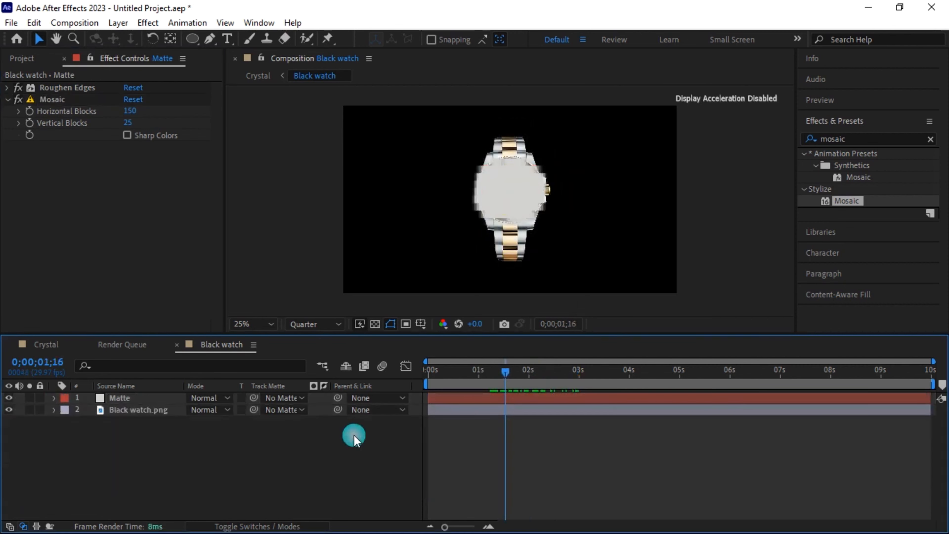
{"action": "left_click", "coordinate": [285, 408]}
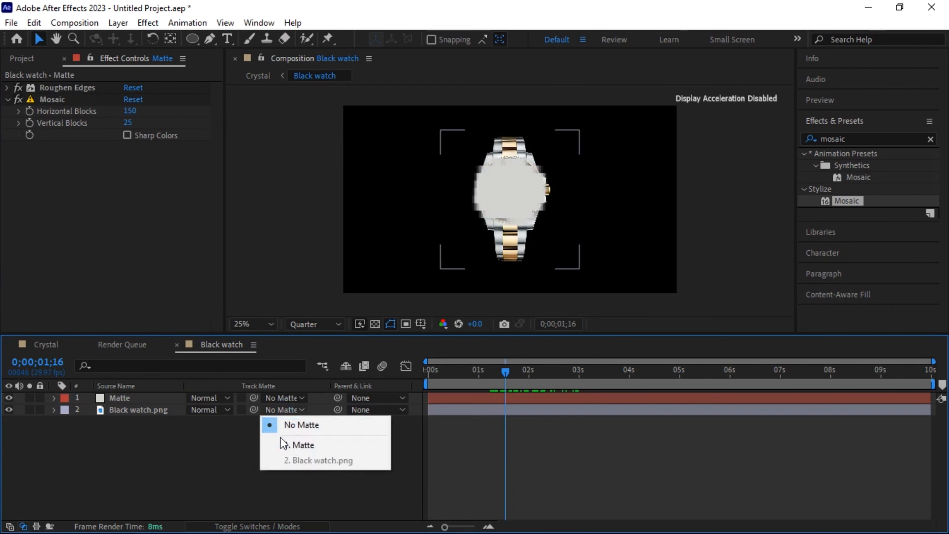
{"action": "left_click", "coordinate": [247, 435]}
{"action": "left_click", "coordinate": [274, 526]}
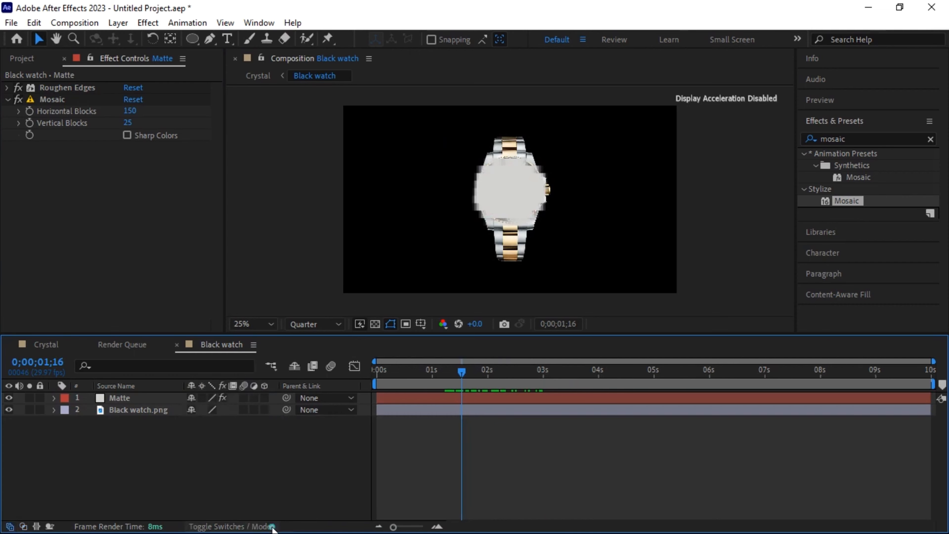
{"action": "left_click", "coordinate": [271, 526]}
Step: Assign the Matte layer as the track matte of Black watch.png, preview the reveal, and return to the Crystal composition
{"action": "left_click", "coordinate": [294, 409]}
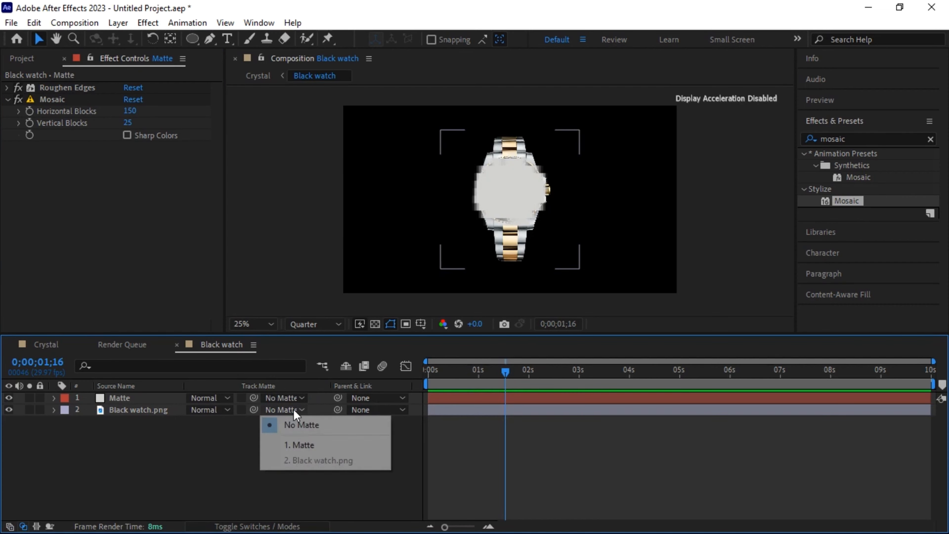
{"action": "left_click", "coordinate": [289, 447]}
{"action": "mouse_move", "coordinate": [497, 385]}
{"action": "left_mouse_down"}
{"action": "mouse_move", "coordinate": [445, 385]}
{"action": "mouse_move", "coordinate": [549, 386]}
{"action": "mouse_move", "coordinate": [472, 393]}
{"action": "mouse_move", "coordinate": [507, 392]}
{"action": "left_mouse_up"}
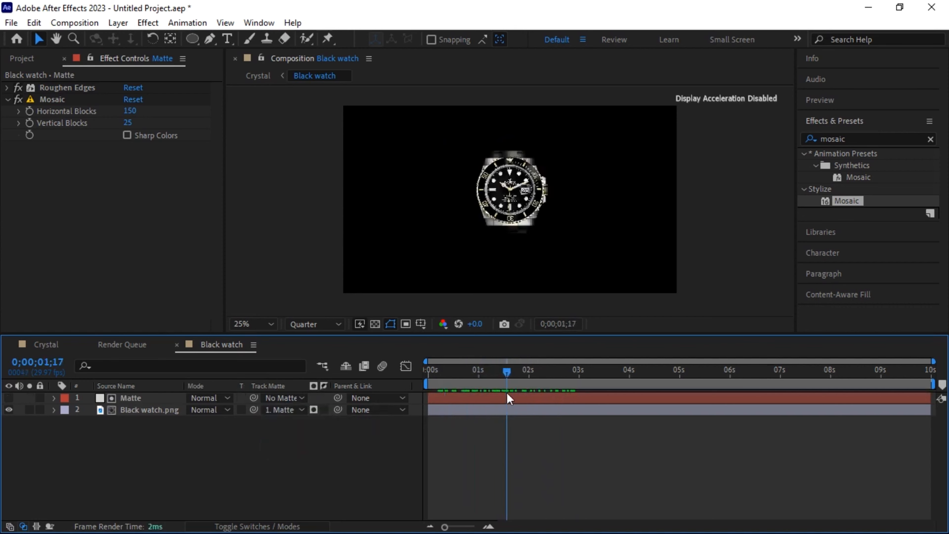
{"action": "left_click", "coordinate": [44, 344]}
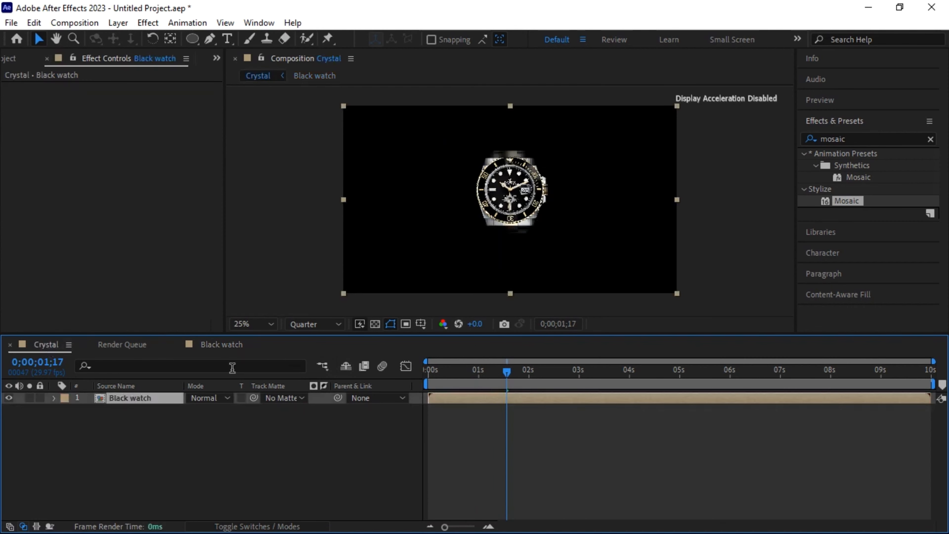
Step: Duplicate the Black watch layer and apply the Difference Matte effect to the upper copy
{"action": "key", "text": "ctrl+d"}
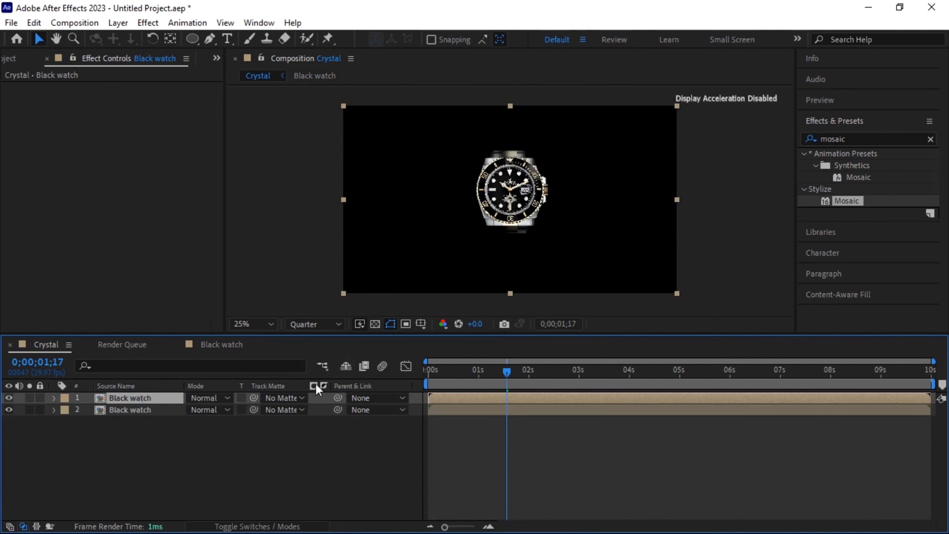
{"action": "left_click", "coordinate": [930, 138]}
{"action": "left_click", "coordinate": [903, 138]}
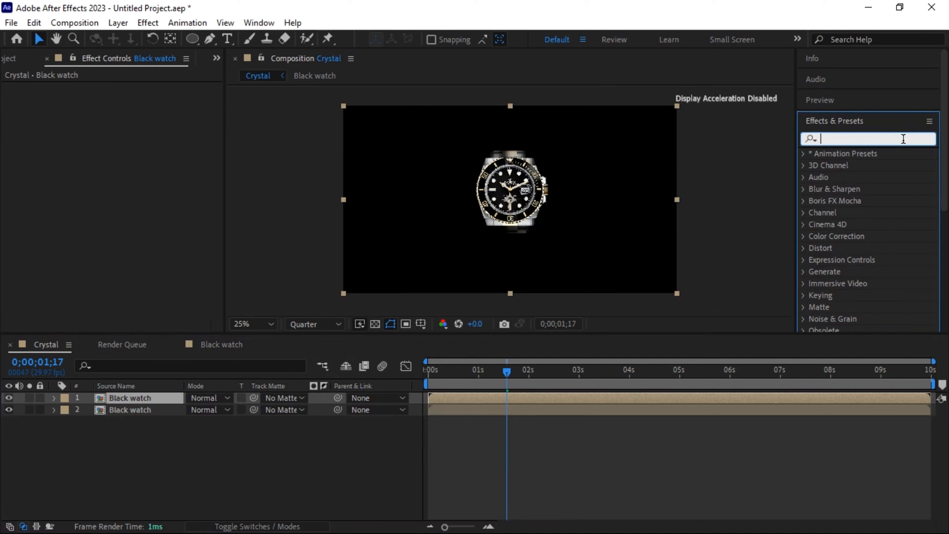
{"action": "type", "text": "diffe"}
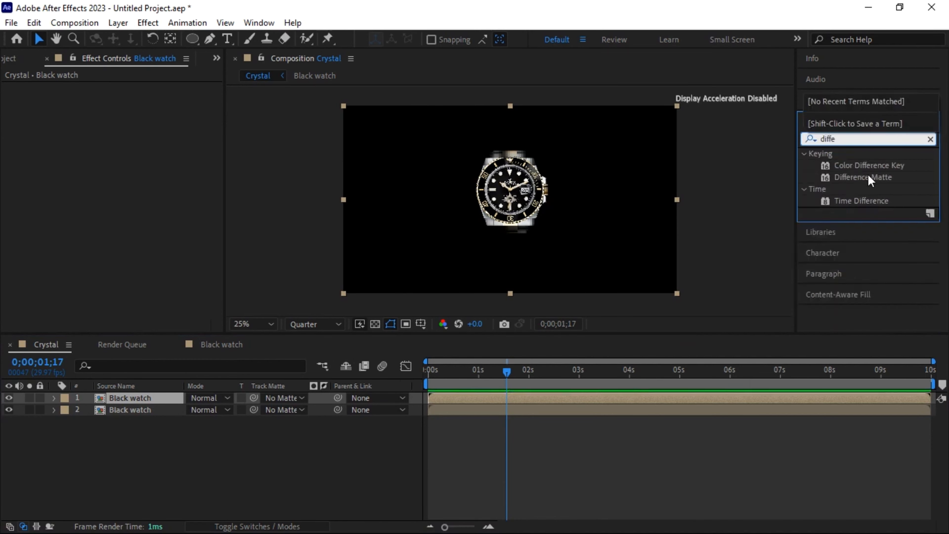
{"action": "left_click_drag", "start_coordinate": [869, 179], "coordinate": [129, 397]}
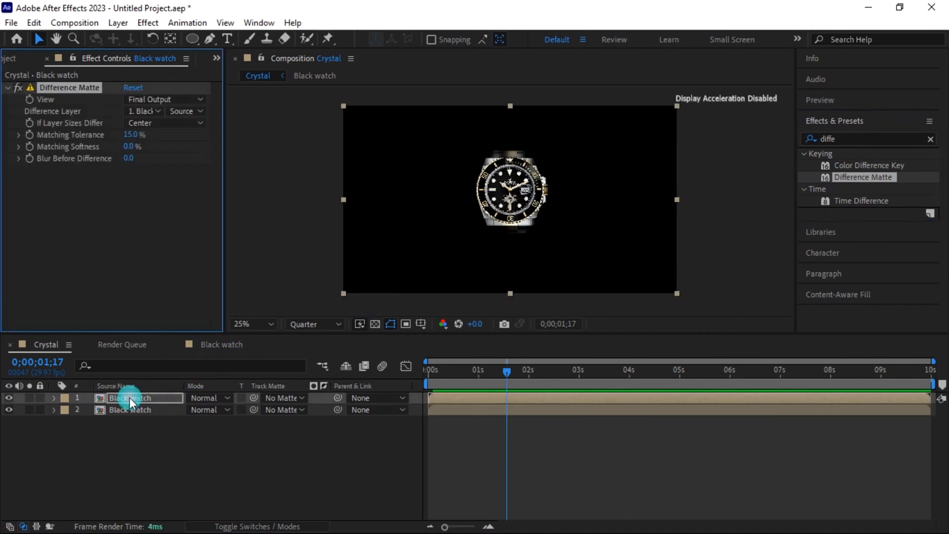
Step: Set Difference Matte to use layer 2, Black watch, with 2% matching tolerance, 0.5% matching softness and blur 2, and collapse the effect
{"action": "left_click", "coordinate": [148, 109]}
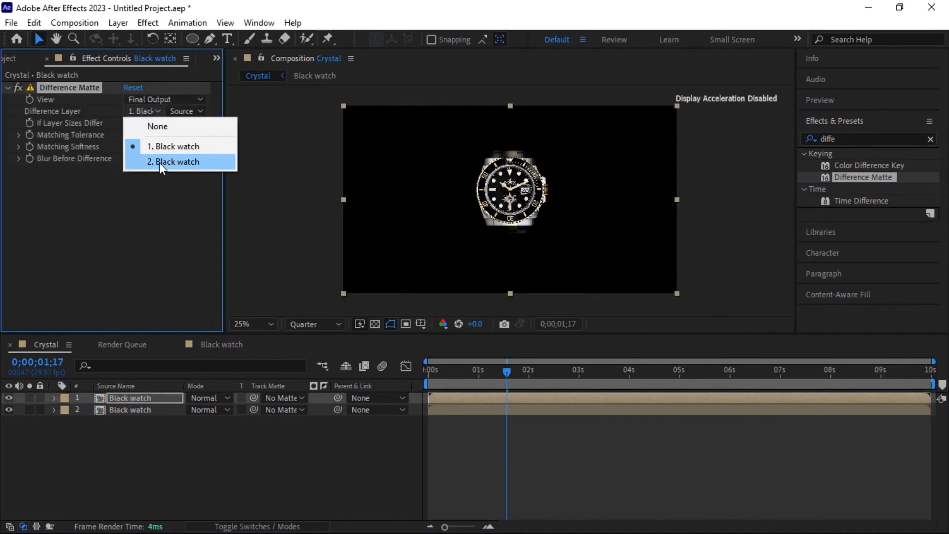
{"action": "left_click", "coordinate": [160, 164]}
{"action": "left_click", "coordinate": [131, 136]}
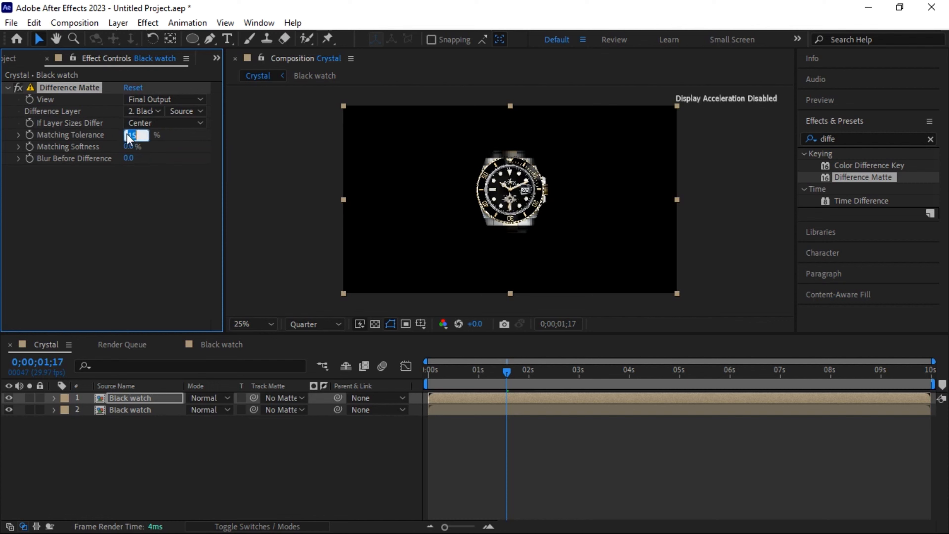
{"action": "type", "text": "2"}
{"action": "key", "text": "Return"}
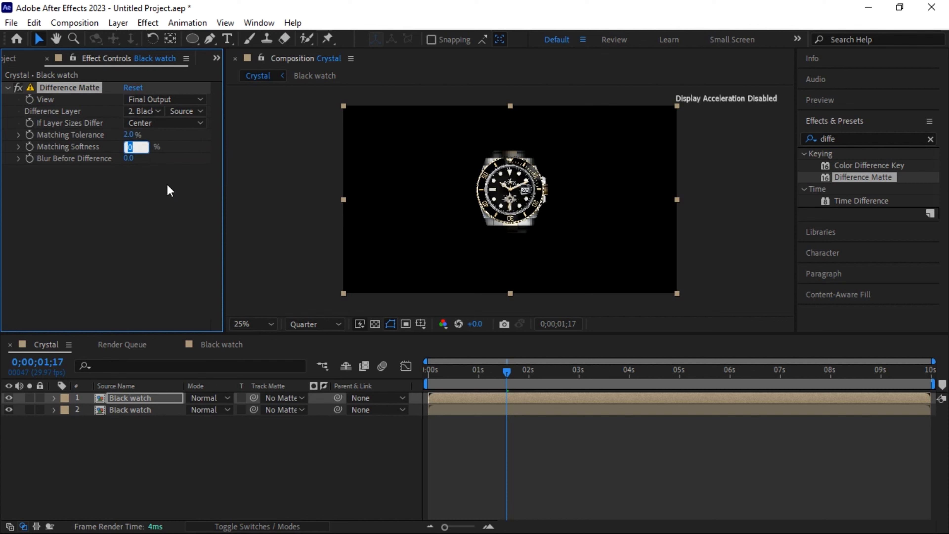
{"action": "key", "text": "Return"}
{"action": "left_click", "coordinate": [127, 159]}
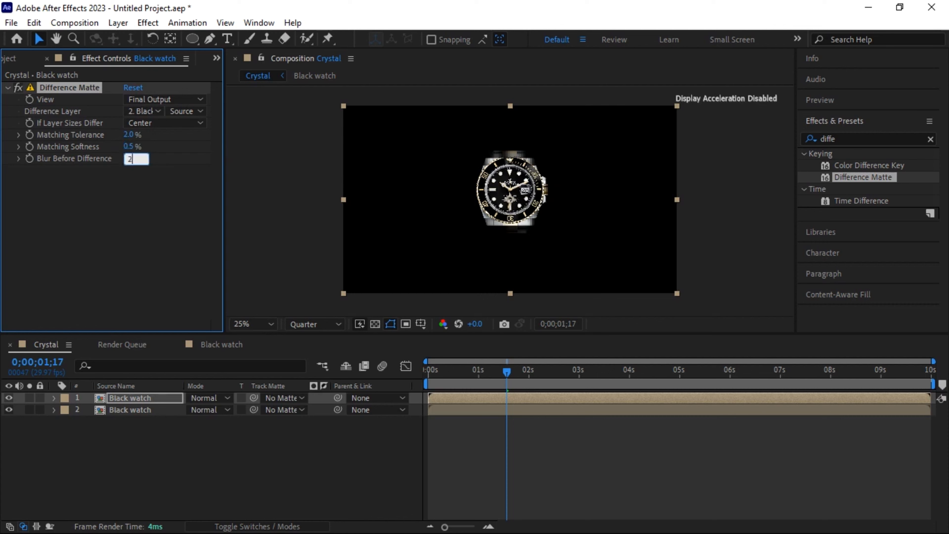
{"action": "type", "text": "2"}
{"action": "key", "text": "Return"}
{"action": "left_click", "coordinate": [7, 87]}
Step: Show the transparency grid and delay the lower Black watch layer by about half a second in the timeline
{"action": "mouse_move", "coordinate": [506, 385]}
{"action": "left_mouse_down"}
{"action": "mouse_move", "coordinate": [448, 388]}
{"action": "mouse_move", "coordinate": [486, 396]}
{"action": "mouse_move", "coordinate": [469, 375]}
{"action": "mouse_move", "coordinate": [524, 387]}
{"action": "mouse_move", "coordinate": [514, 388]}
{"action": "left_mouse_up"}
{"action": "left_click", "coordinate": [375, 324]}
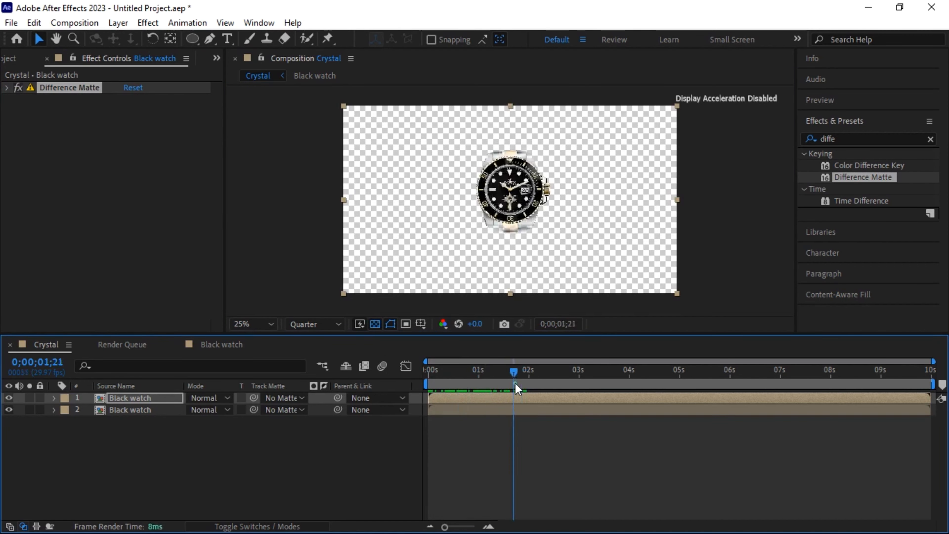
{"action": "left_click", "coordinate": [136, 410]}
{"action": "left_click_drag", "start_coordinate": [438, 412], "coordinate": [462, 414]}
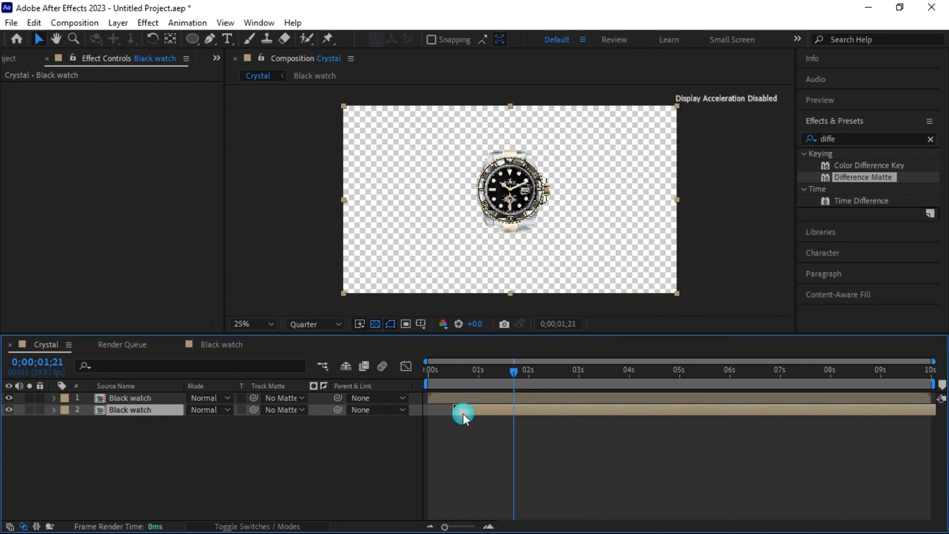
Step: Solo the upper Black watch layer and preview its difference matte from about half a second to two seconds
{"action": "mouse_move", "coordinate": [463, 374]}
{"action": "left_mouse_down"}
{"action": "mouse_move", "coordinate": [433, 373]}
{"action": "mouse_move", "coordinate": [456, 383]}
{"action": "left_mouse_up"}
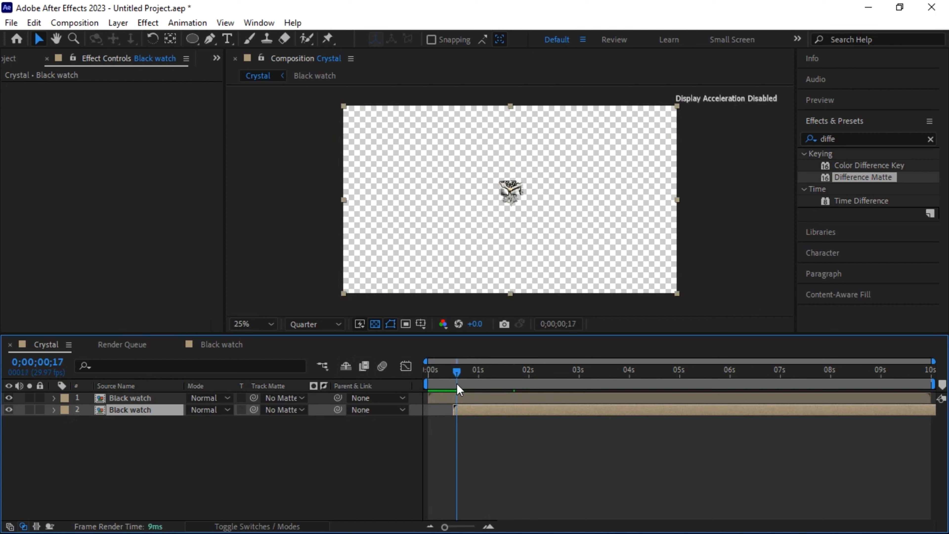
{"action": "left_click", "coordinate": [31, 398]}
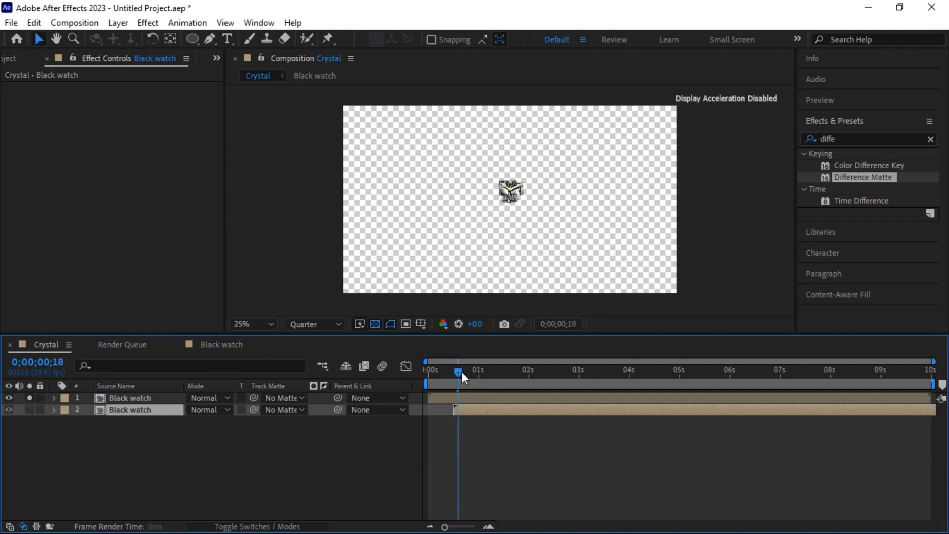
{"action": "left_click_drag", "start_coordinate": [458, 377], "coordinate": [531, 385]}
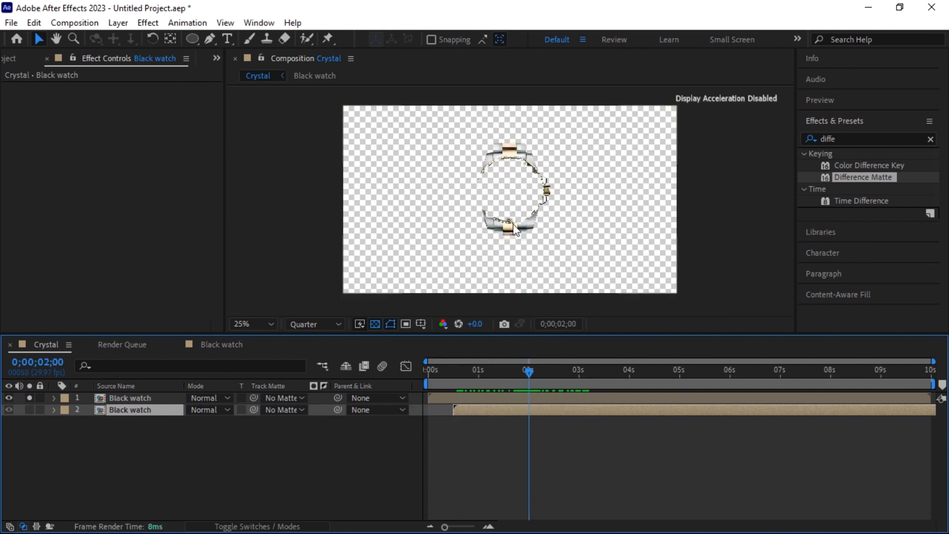
Step: Find the Generate effect Cell Pattern and apply it to the upper Black watch layer
{"action": "left_click", "coordinate": [930, 140]}
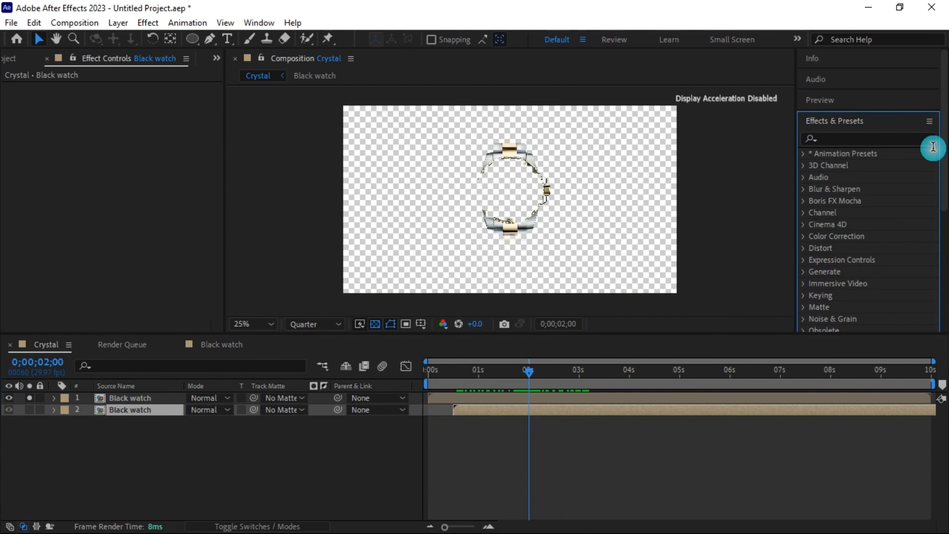
{"action": "type", "text": "patter"}
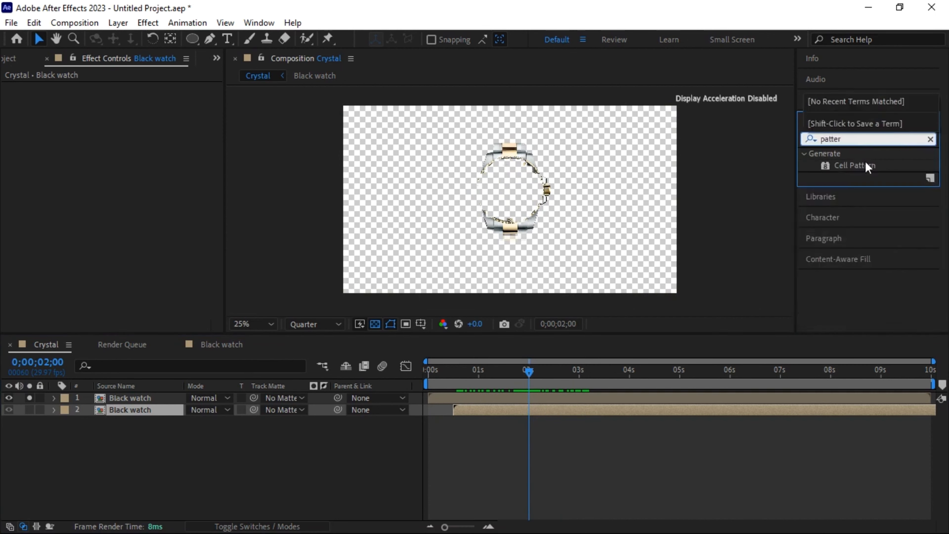
{"action": "left_click_drag", "start_coordinate": [856, 165], "coordinate": [525, 190]}
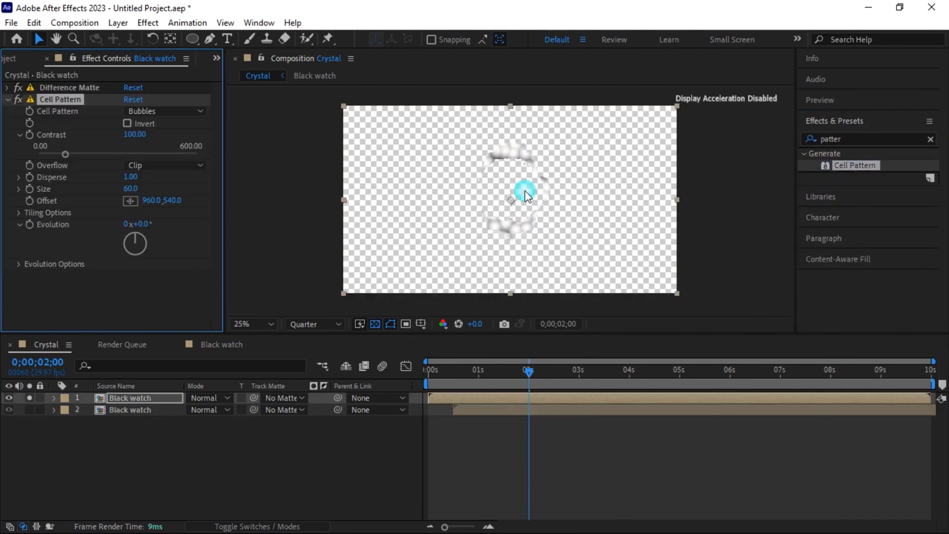
Step: Set Cell Pattern to Crystals HQ with contrast 150 and size 100, viewing it at 0;00;01;21
{"action": "left_click_drag", "start_coordinate": [541, 377], "coordinate": [511, 374]}
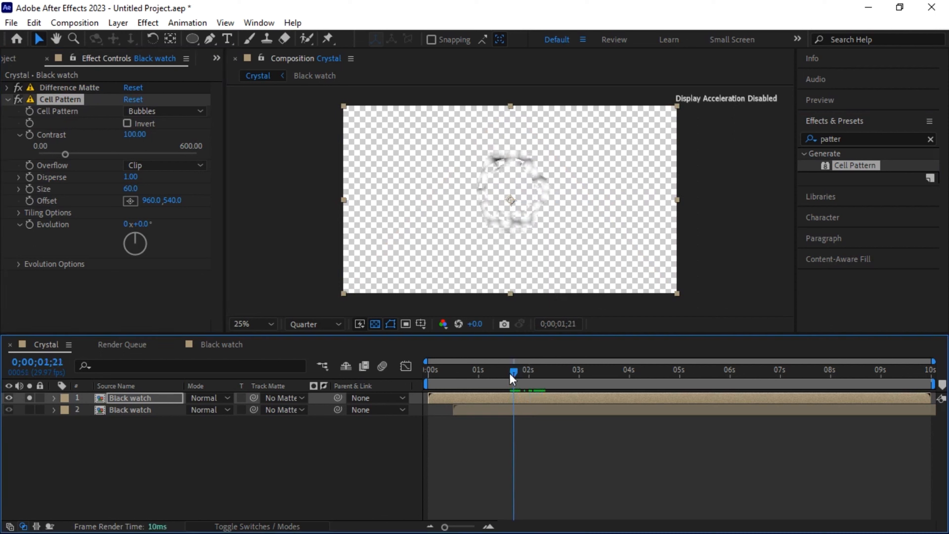
{"action": "left_click", "coordinate": [180, 111]}
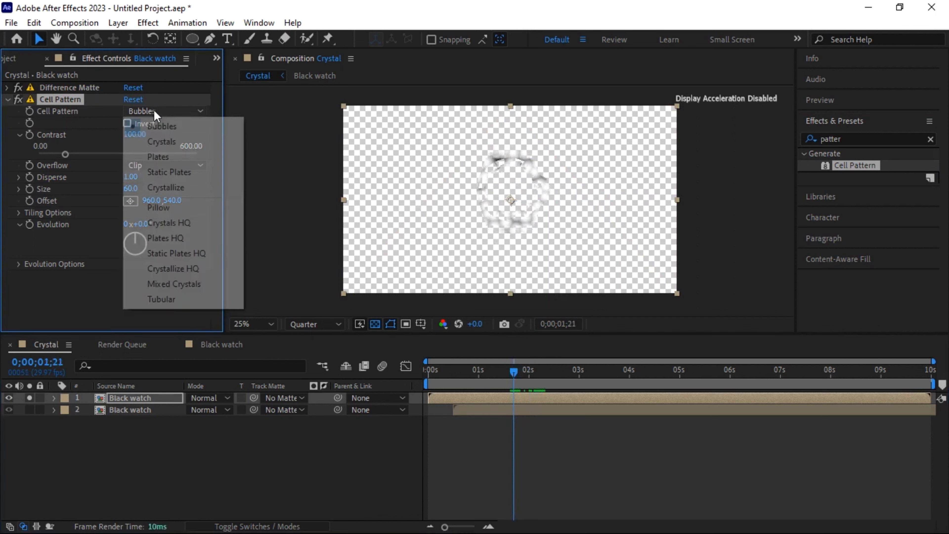
{"action": "left_click", "coordinate": [168, 223]}
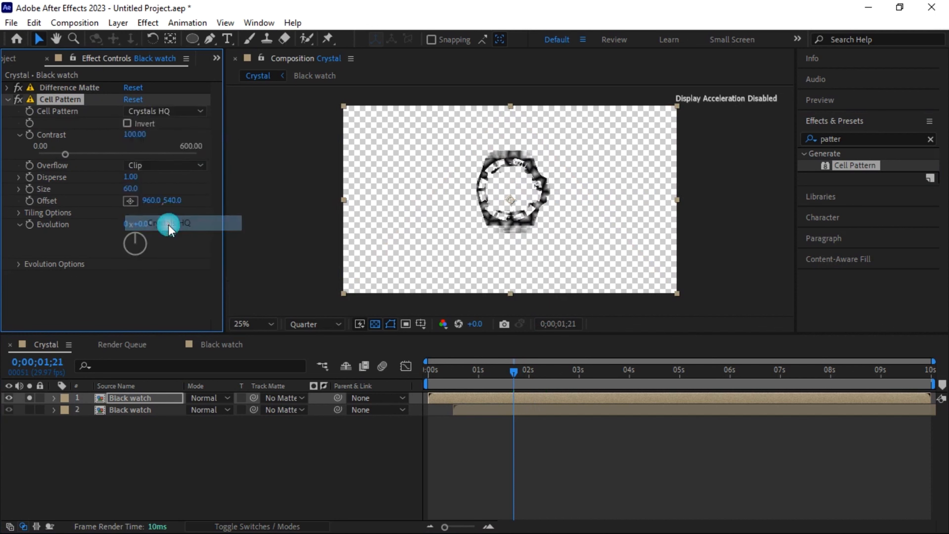
{"action": "left_click", "coordinate": [135, 135]}
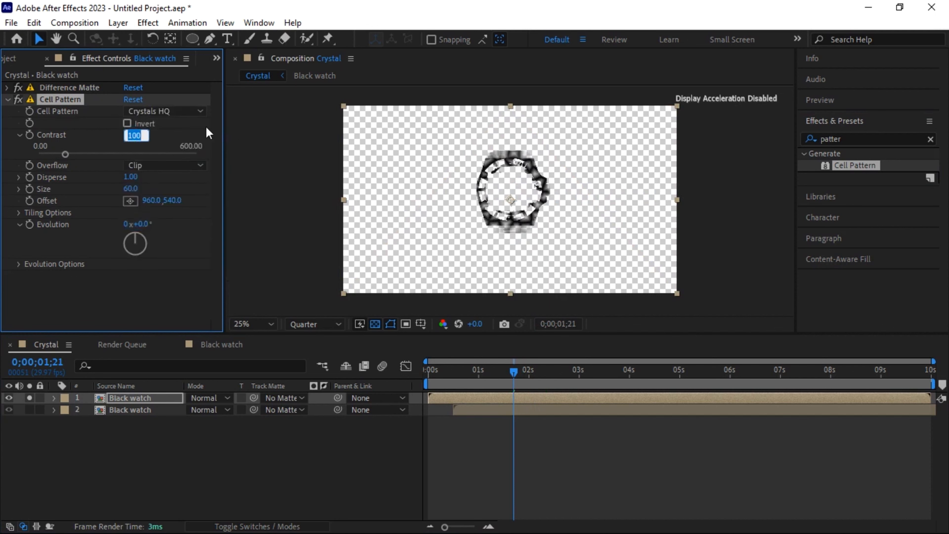
{"action": "type", "text": "150"}
{"action": "key", "text": "Return"}
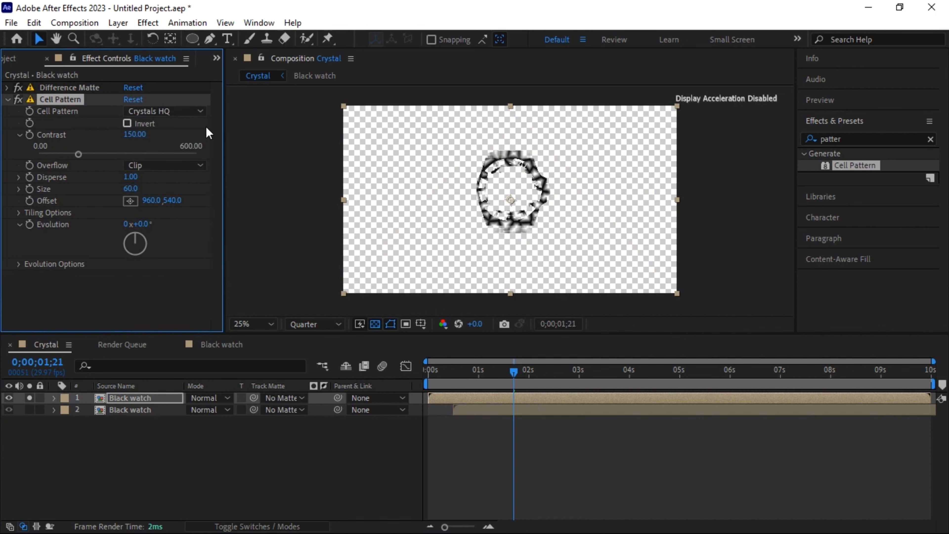
{"action": "left_click", "coordinate": [131, 188]}
{"action": "type", "text": "100"}
{"action": "key", "text": "Return"}
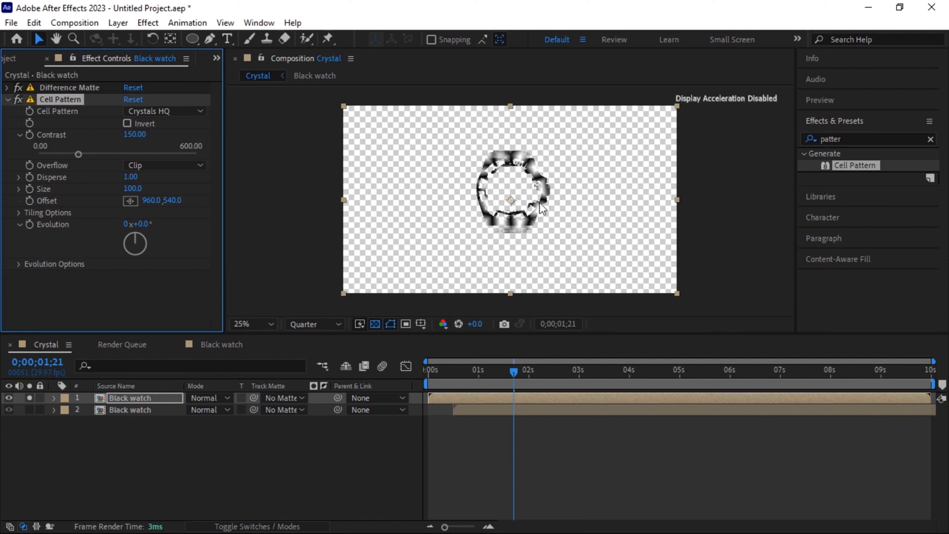
Step: Add the expression time*150 to Cell Pattern's Evolution and collapse the layer's properties
{"action": "left_click", "coordinate": [28, 225], "text": "alt"}
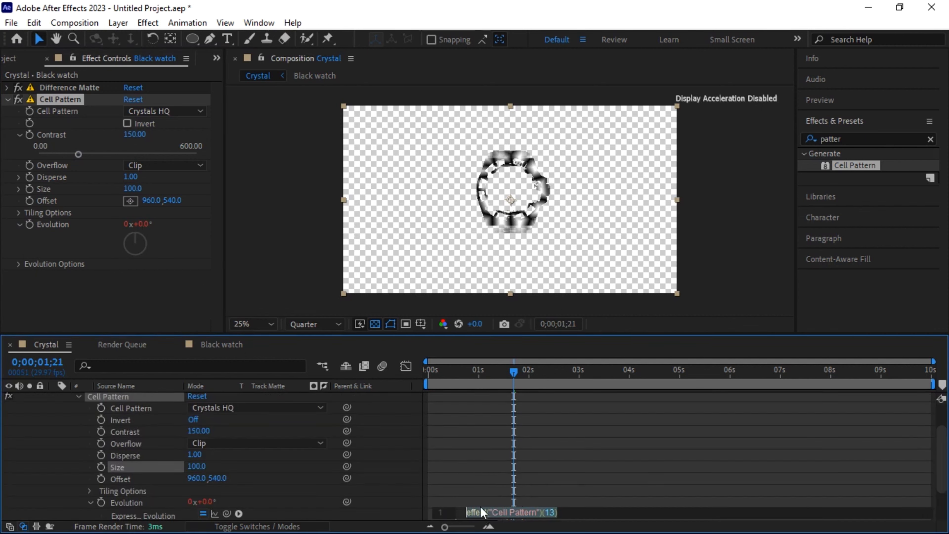
{"action": "type", "text": "tim"}
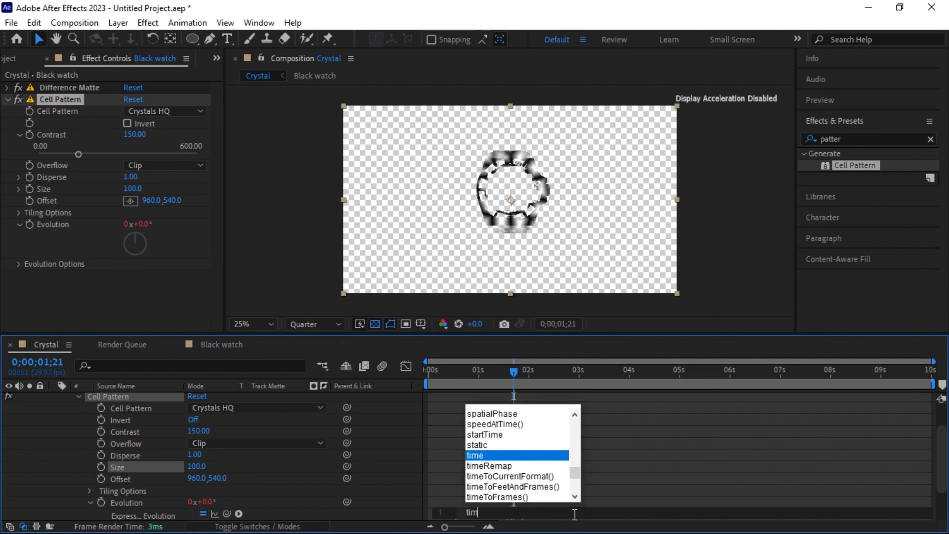
{"action": "type", "text": "e*150"}
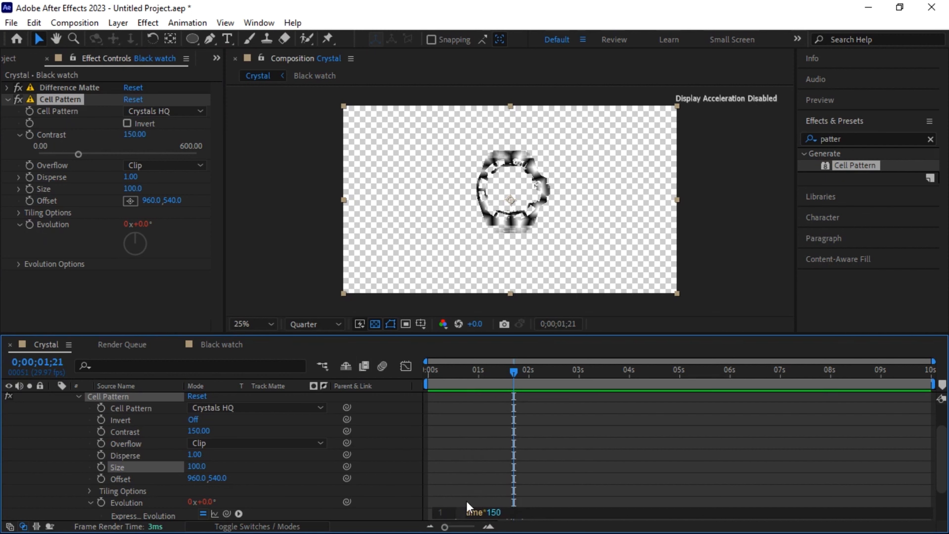
{"action": "left_click", "coordinate": [79, 396]}
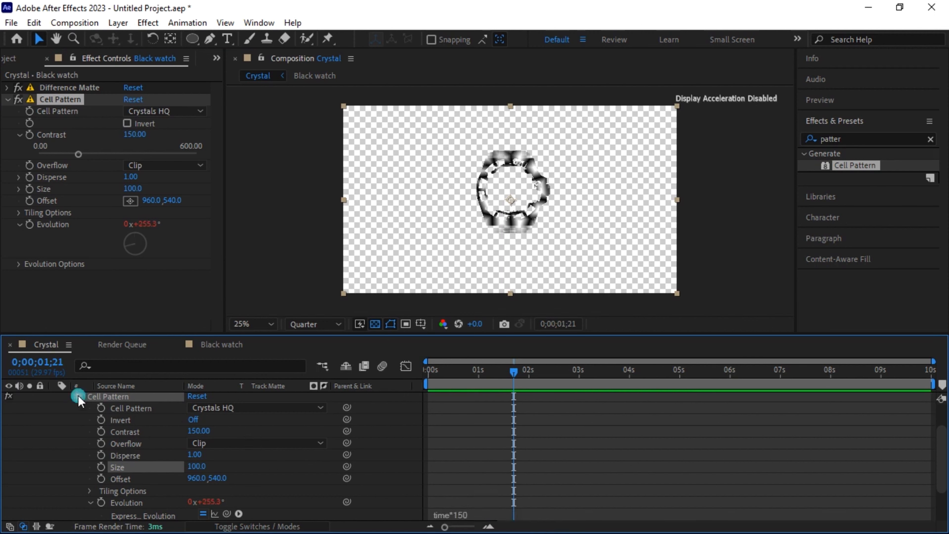
{"action": "left_click", "coordinate": [79, 396]}
{"action": "left_click", "coordinate": [255, 466]}
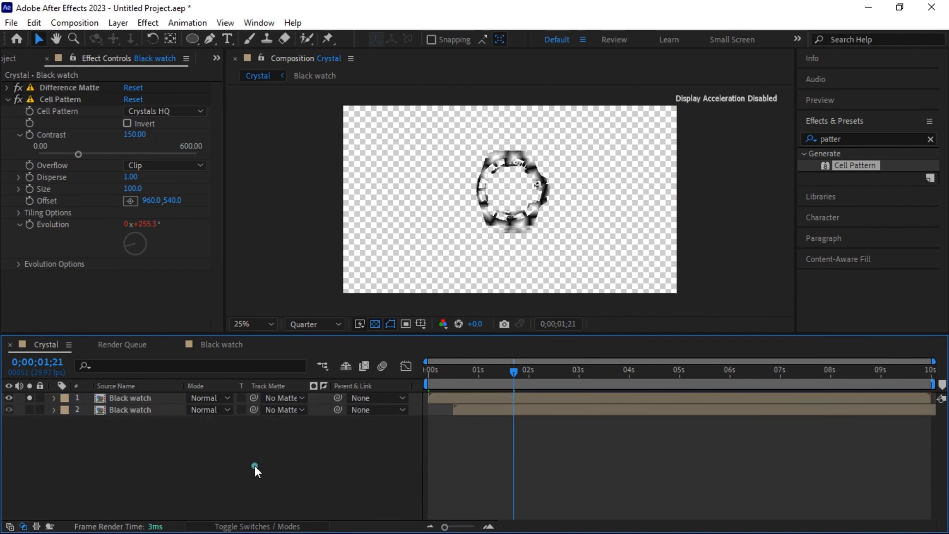
Step: Hide the transparency grid, preview the crystal pattern up to 0;00;01;26, and collapse the Cell Pattern settings
{"action": "left_click", "coordinate": [375, 323]}
{"action": "mouse_move", "coordinate": [513, 376]}
{"action": "left_mouse_down"}
{"action": "mouse_move", "coordinate": [440, 378]}
{"action": "mouse_move", "coordinate": [563, 384]}
{"action": "mouse_move", "coordinate": [480, 384]}
{"action": "mouse_move", "coordinate": [534, 389]}
{"action": "mouse_move", "coordinate": [522, 385]}
{"action": "left_mouse_up"}
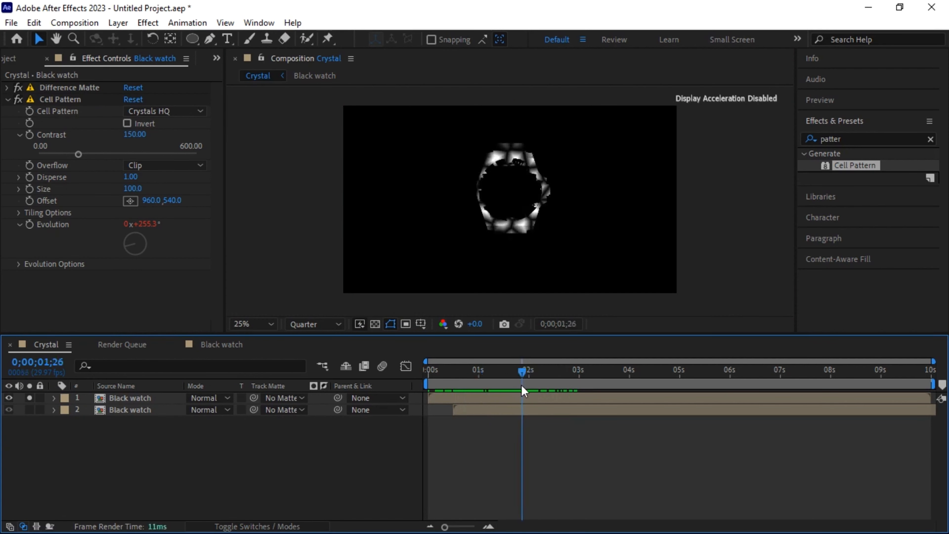
{"action": "left_click", "coordinate": [8, 100]}
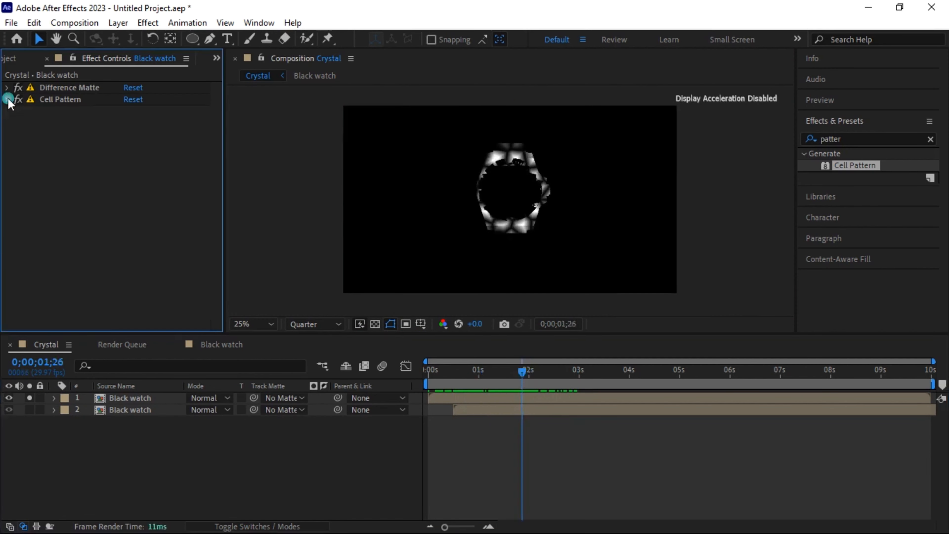
Step: Find the CC Vector Blur effect and apply it to the upper Black watch layer
{"action": "left_click", "coordinate": [929, 138]}
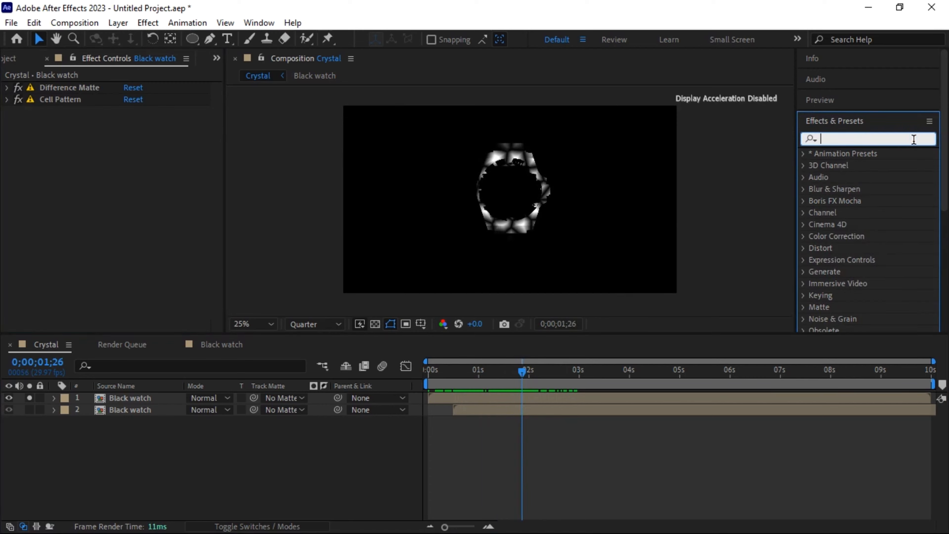
{"action": "type", "text": "cc vect"}
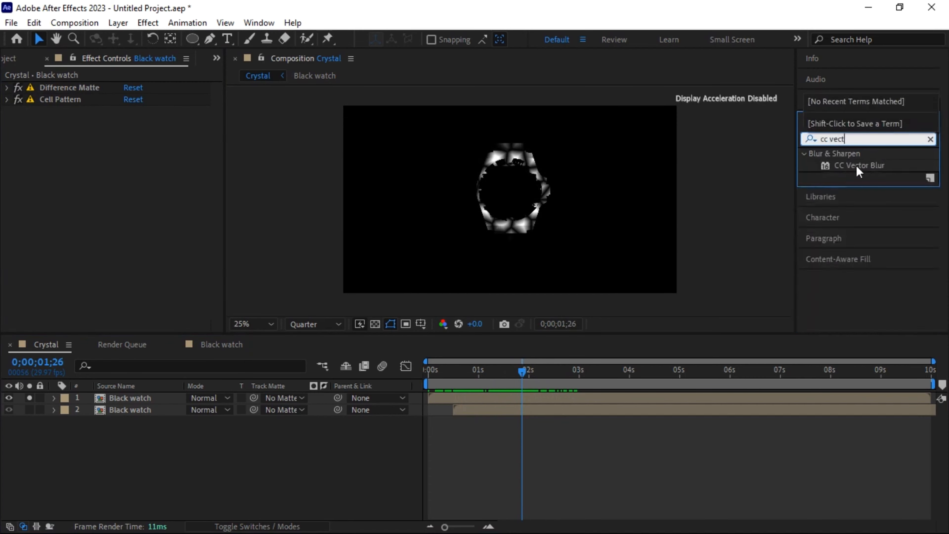
{"action": "left_click_drag", "start_coordinate": [871, 166], "coordinate": [529, 182]}
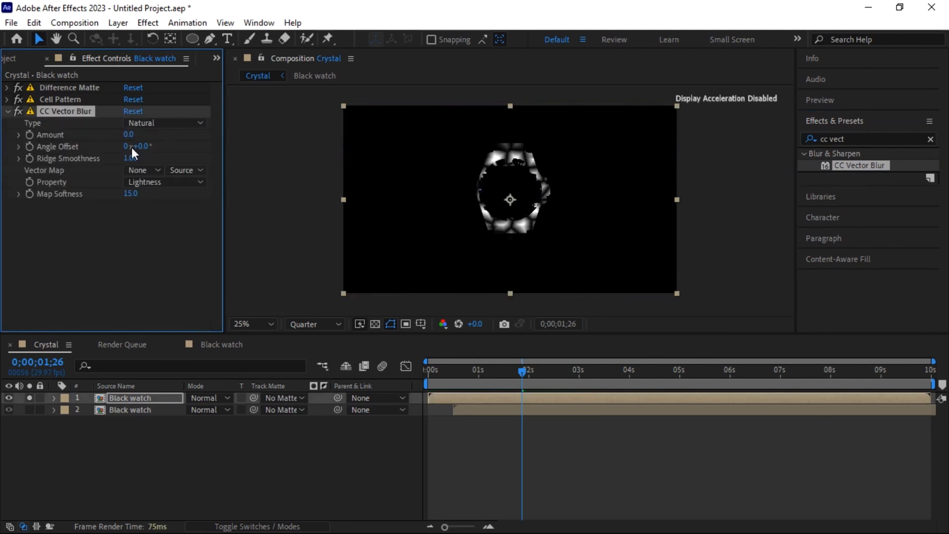
Step: Set CC Vector Blur's amount to -150, map softness to 0 and angle offset to 40°
{"action": "left_click", "coordinate": [129, 135]}
{"action": "type", "text": "-150"}
{"action": "key", "text": "Return"}
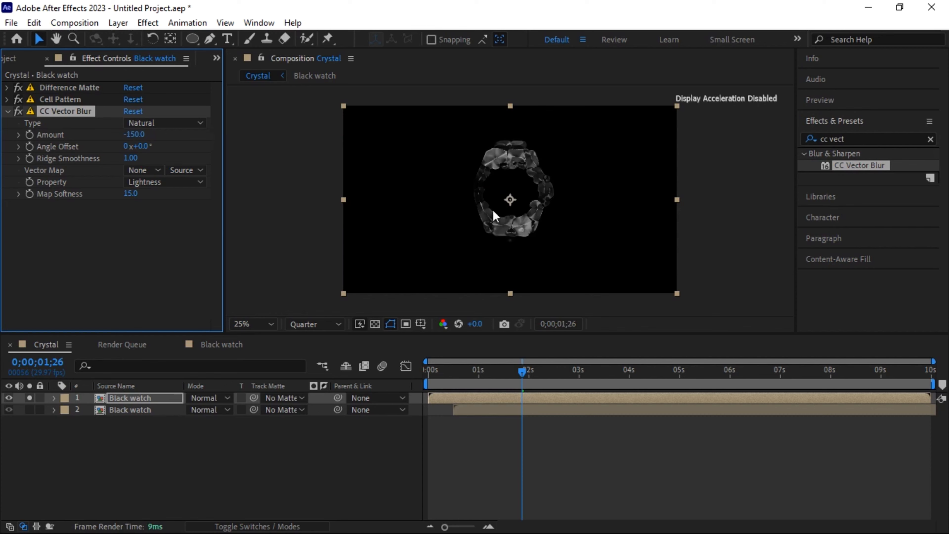
{"action": "left_click", "coordinate": [133, 195]}
{"action": "type", "text": "0"}
{"action": "key", "text": "Return"}
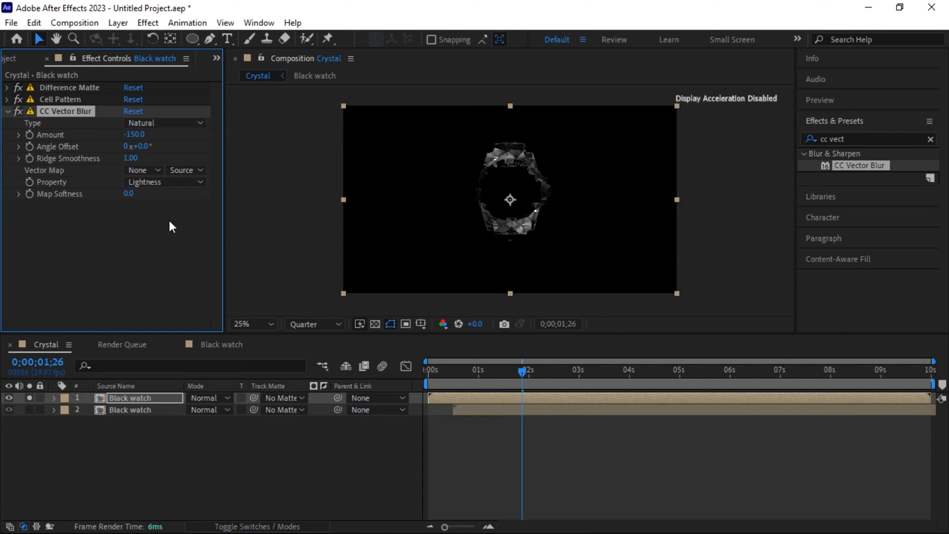
{"action": "left_click", "coordinate": [140, 147]}
{"action": "type", "text": "40"}
{"action": "key", "text": "Return"}
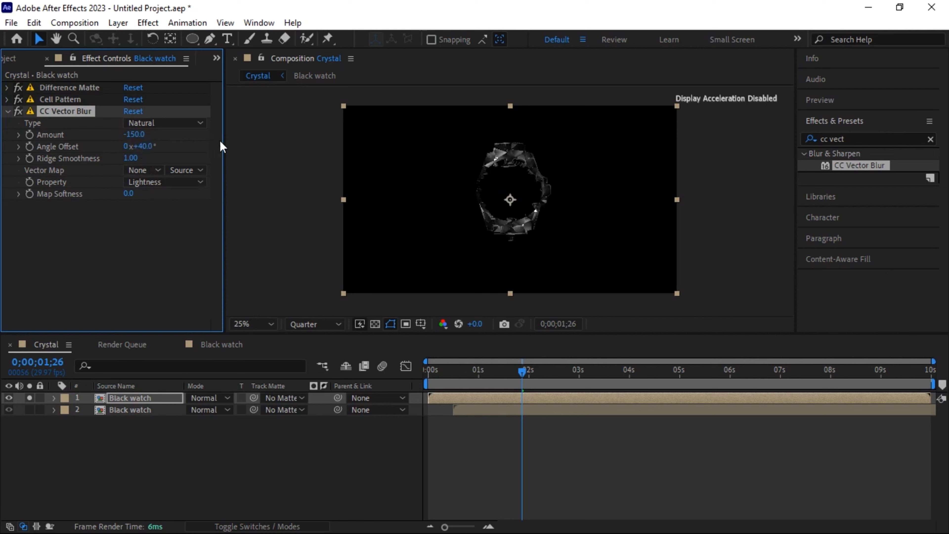
Step: At 0;00;01;17, find the Tritone effect and apply it to the upper Black watch layer
{"action": "left_click_drag", "start_coordinate": [527, 378], "coordinate": [508, 388]}
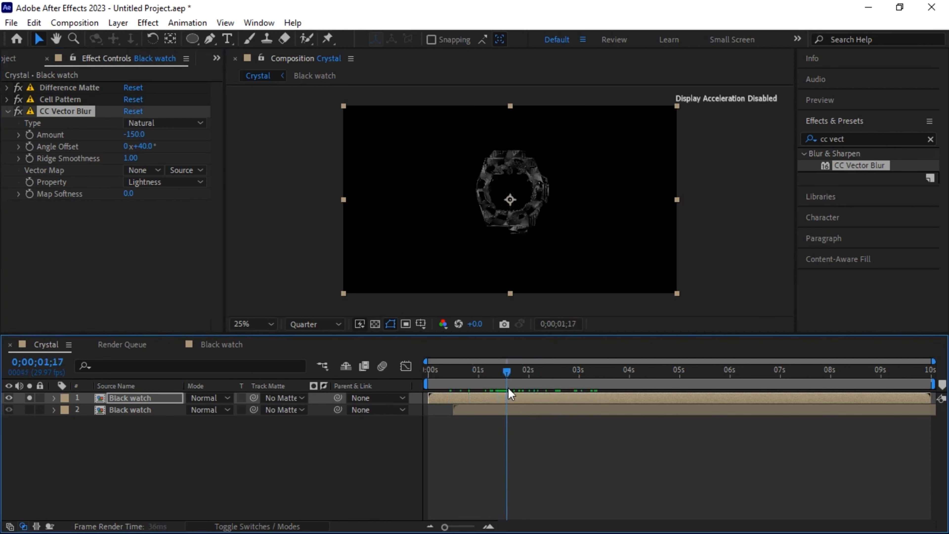
{"action": "left_click", "coordinate": [931, 139]}
{"action": "left_click", "coordinate": [896, 139]}
{"action": "type", "text": "trit"}
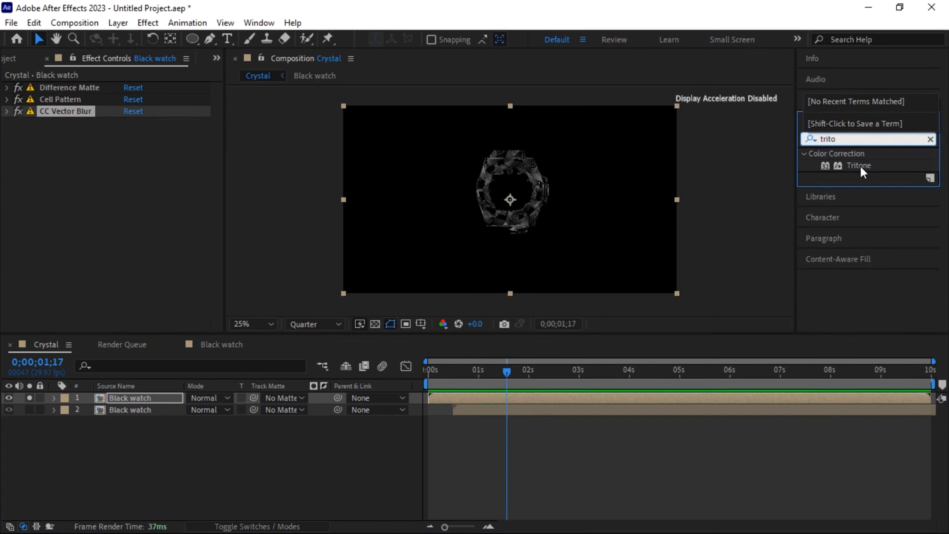
{"action": "type", "text": "o"}
{"action": "left_click_drag", "start_coordinate": [860, 166], "coordinate": [542, 195]}
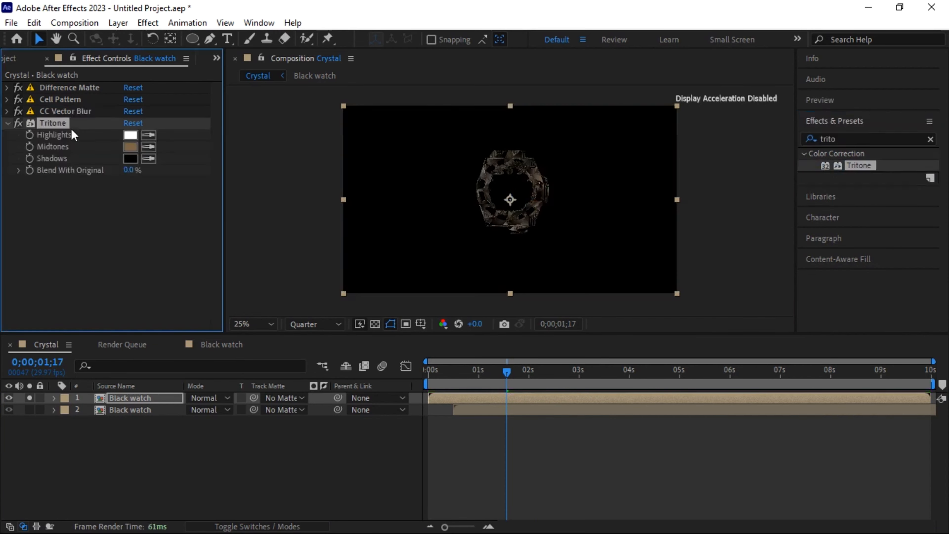
Step: Set Tritone's midtones to golden brown BB8344 and collapse the effect's settings
{"action": "left_click", "coordinate": [130, 147]}
{"action": "left_click_drag", "start_coordinate": [135, 189], "coordinate": [142, 177]}
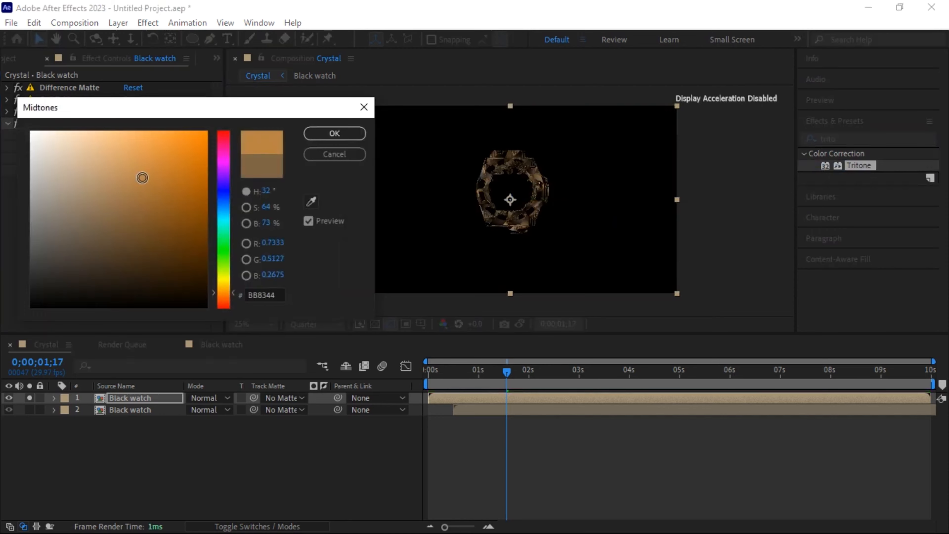
{"action": "left_click", "coordinate": [344, 134]}
{"action": "left_click", "coordinate": [7, 123]}
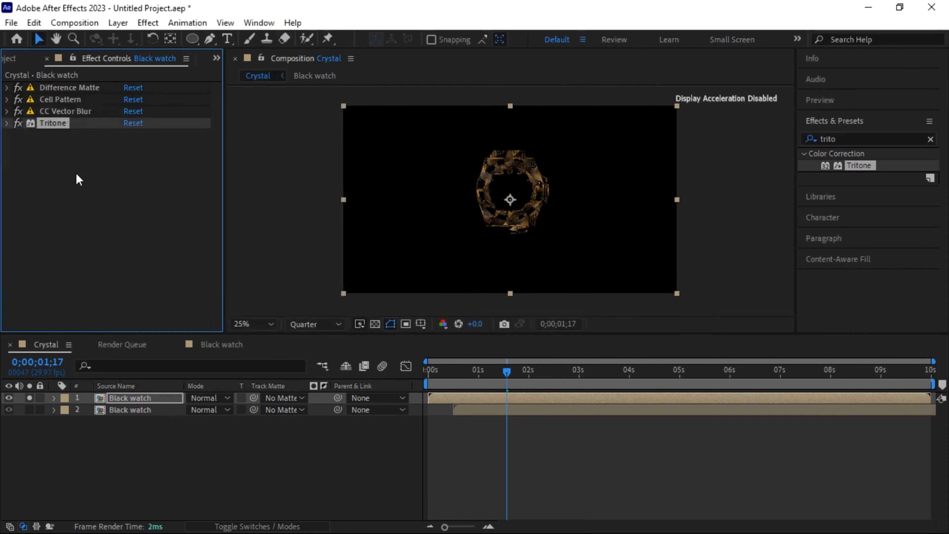
Step: At 0;00;01;28, apply Deep Glow to the upper Black watch layer, set its exposure to 0.5 and collapse it
{"action": "left_click_drag", "start_coordinate": [505, 374], "coordinate": [526, 390]}
{"action": "left_click", "coordinate": [932, 145]}
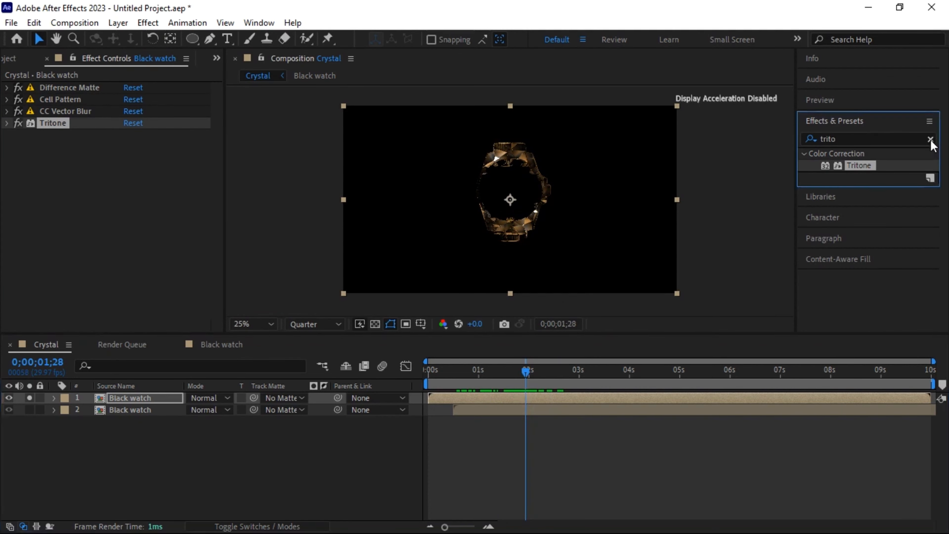
{"action": "left_click", "coordinate": [930, 139]}
{"action": "type", "text": "deep"}
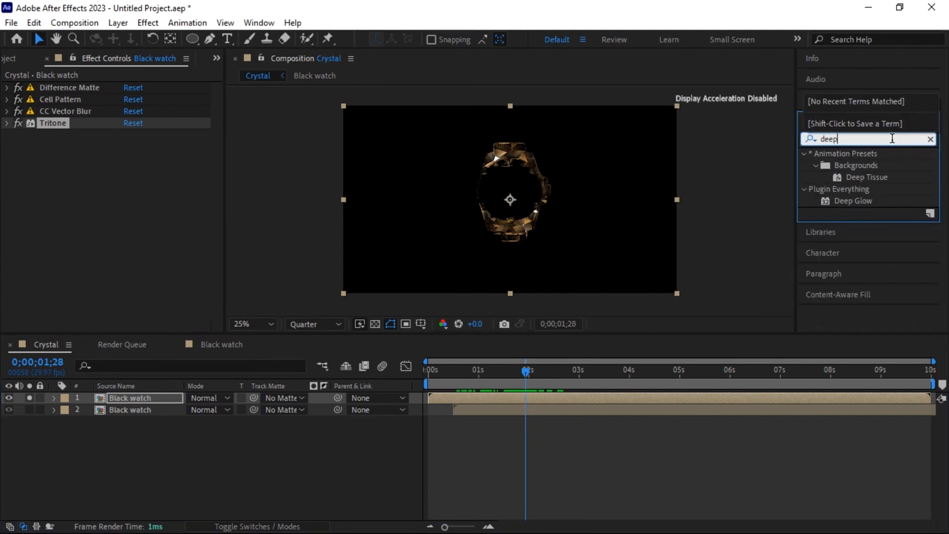
{"action": "left_click_drag", "start_coordinate": [855, 204], "coordinate": [513, 197]}
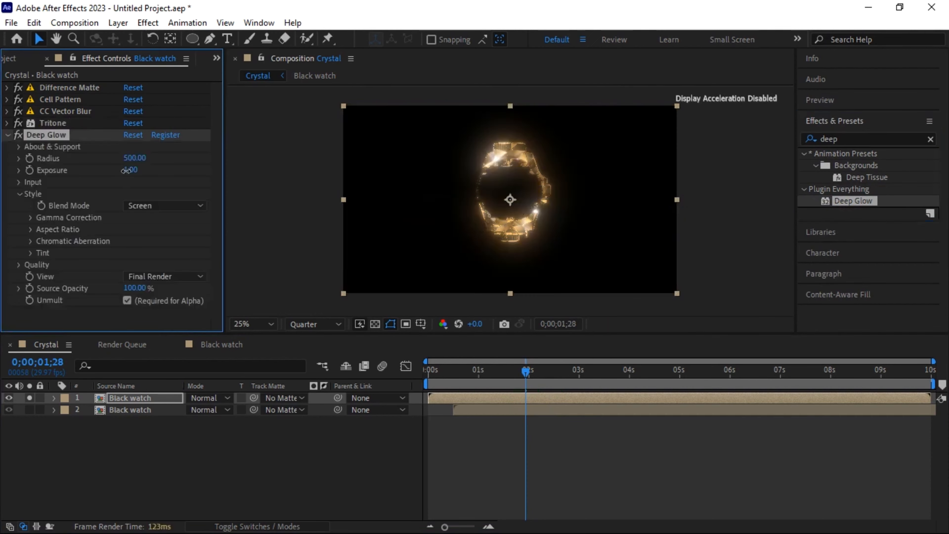
{"action": "type", "text": ".5"}
{"action": "key", "text": "Return"}
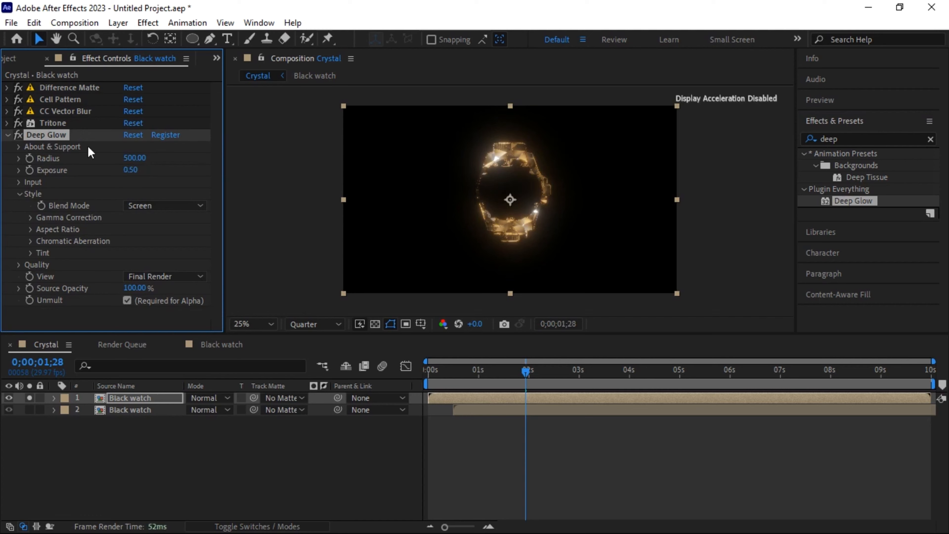
{"action": "left_click", "coordinate": [8, 135]}
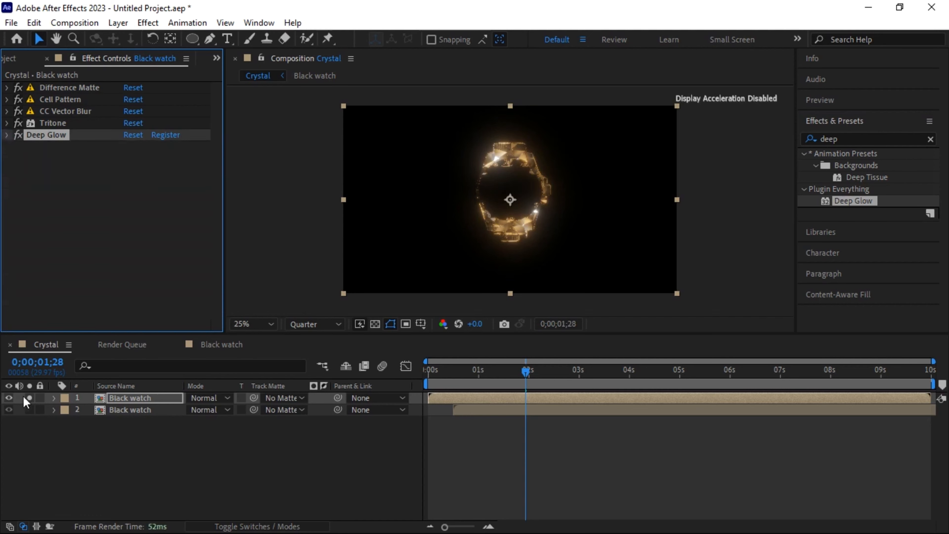
Step: Turn off solo on the upper Black watch layer and set its blending mode to Screen
{"action": "left_click", "coordinate": [29, 398]}
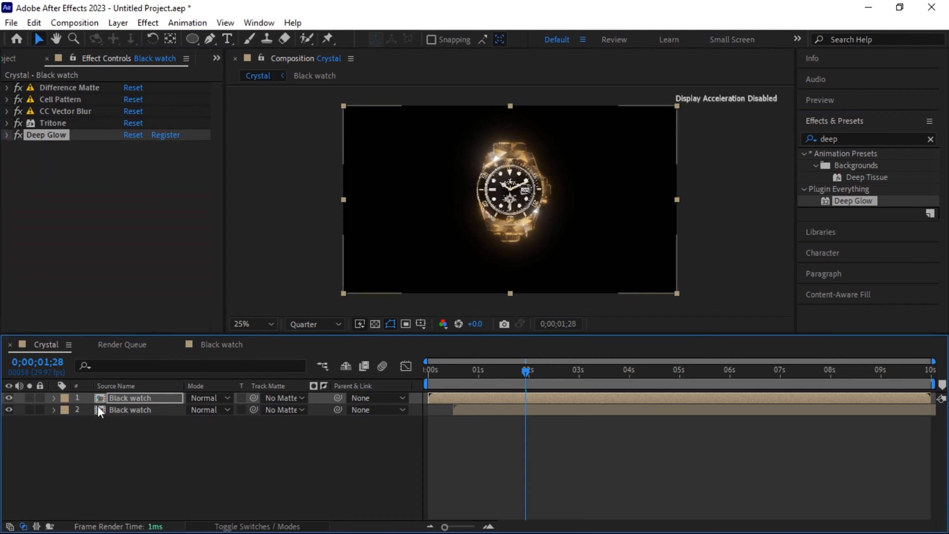
{"action": "left_click", "coordinate": [206, 398]}
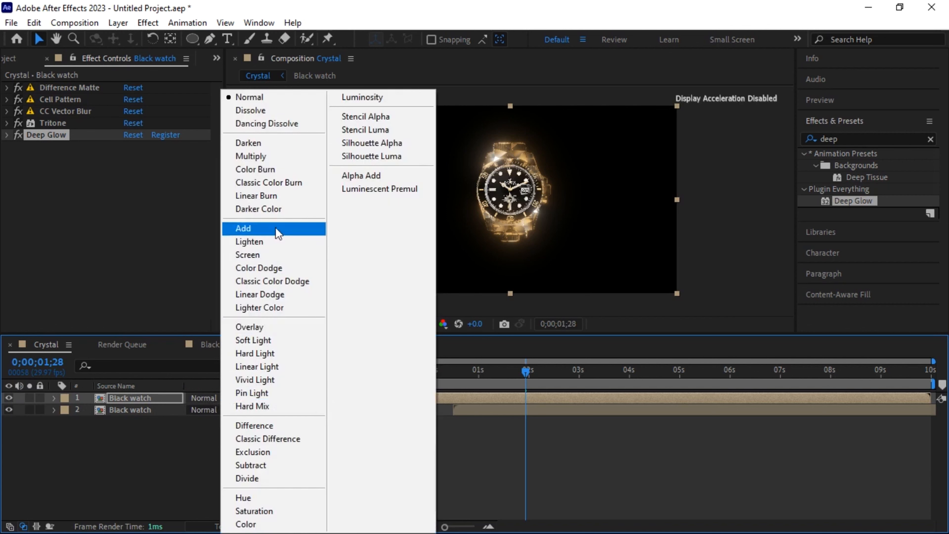
{"action": "left_click", "coordinate": [248, 257]}
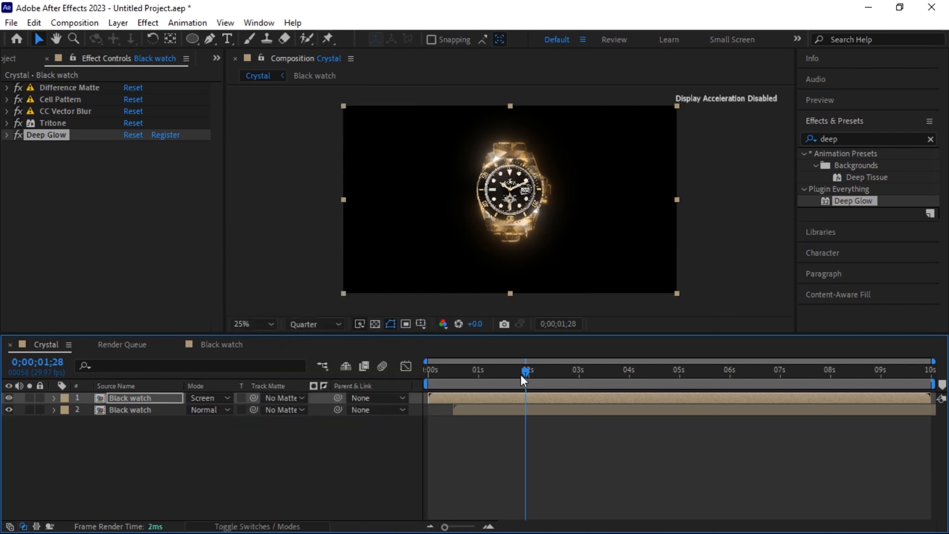
Step: Preview the glowing watch reveal from the start and inspect the frames from 0;00;01;29 back to 0;00;01;22
{"action": "left_click_drag", "start_coordinate": [520, 375], "coordinate": [422, 374]}
{"action": "key", "text": "space"}
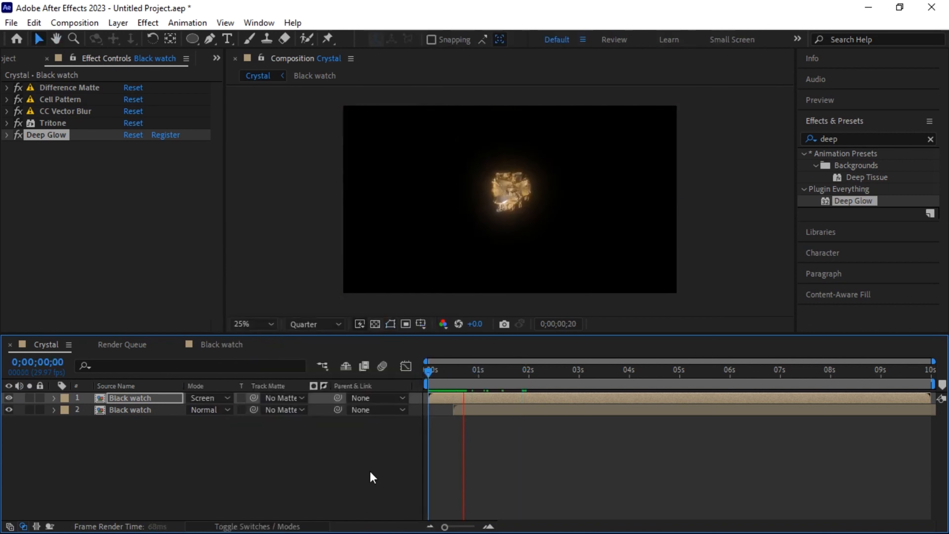
{"action": "key", "text": "space"}
{"action": "key", "text": "space"}
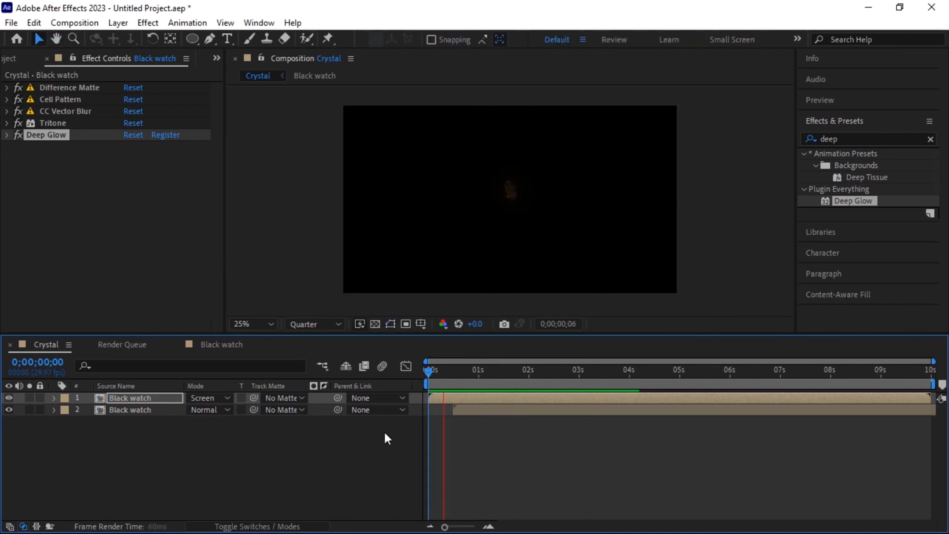
{"action": "left_click", "coordinate": [526, 376]}
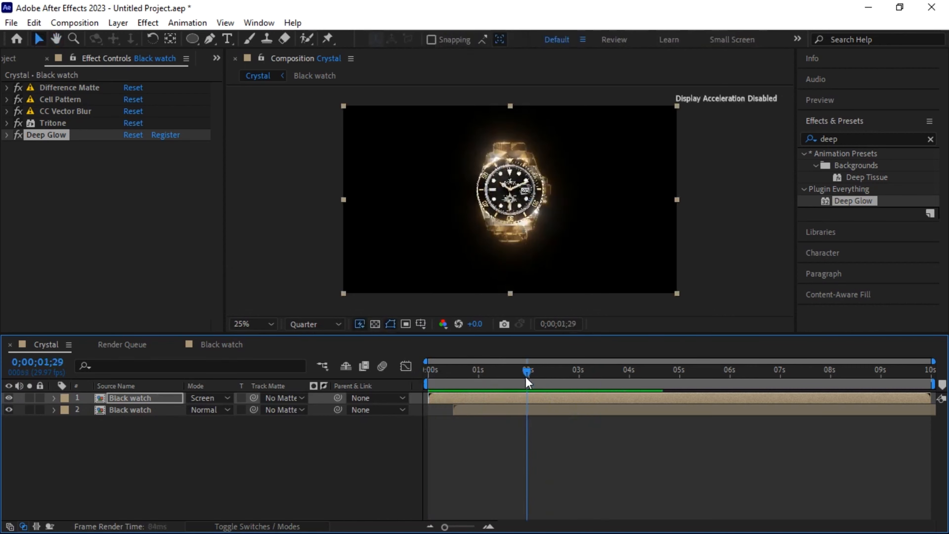
{"action": "left_click_drag", "start_coordinate": [525, 377], "coordinate": [516, 378]}
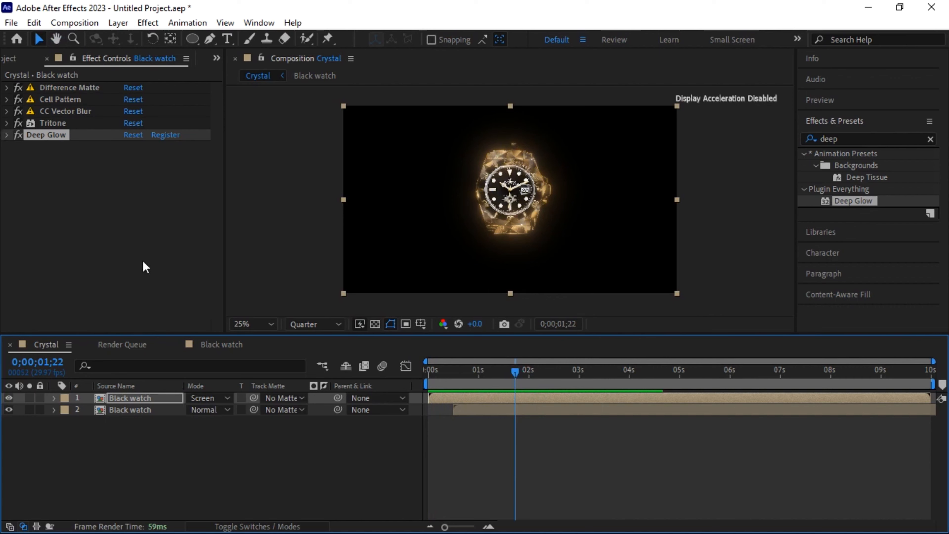
Step: Apply the Color Correction Exposure effect to the upper Black watch layer and switch its channels to Individual Channels
{"action": "left_click", "coordinate": [930, 139]}
{"action": "type", "text": "expo"}
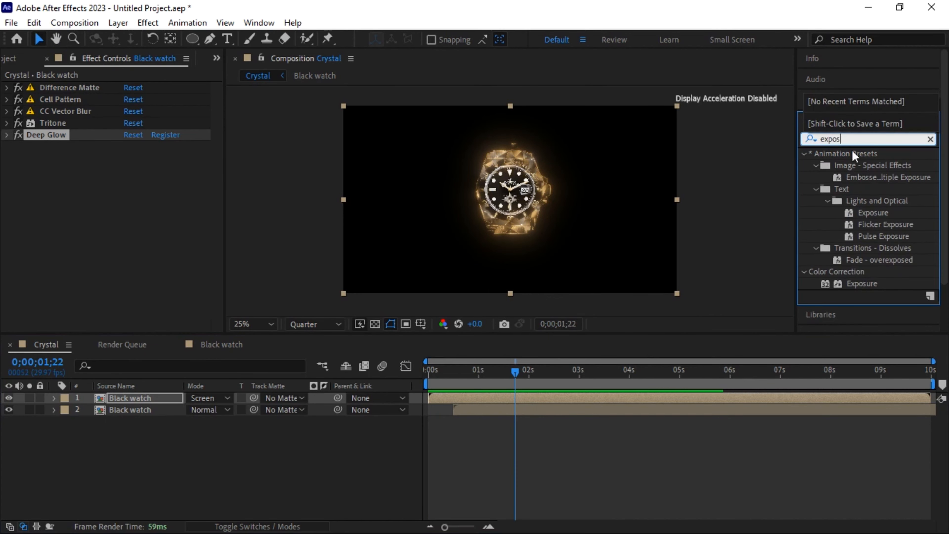
{"action": "left_click_drag", "start_coordinate": [862, 283], "coordinate": [547, 178]}
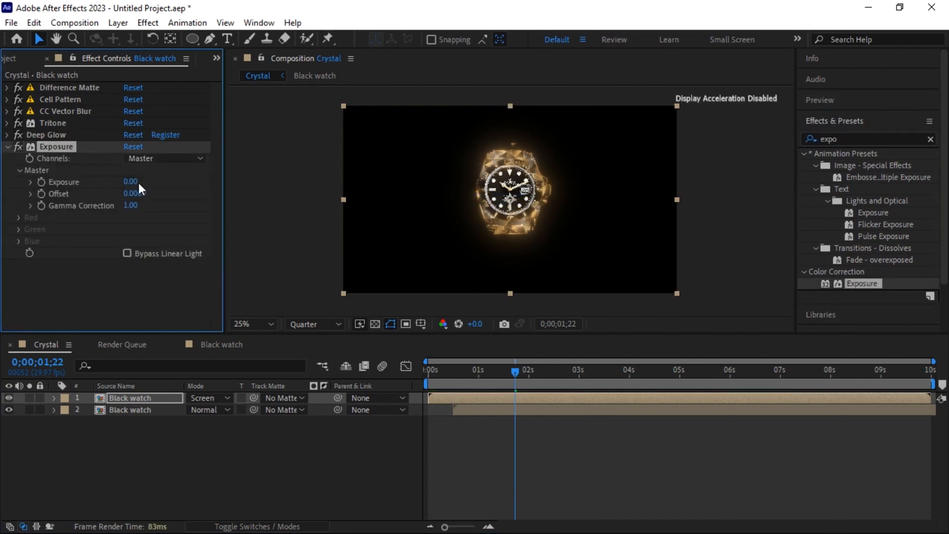
{"action": "left_click", "coordinate": [146, 159]}
{"action": "left_click", "coordinate": [179, 188]}
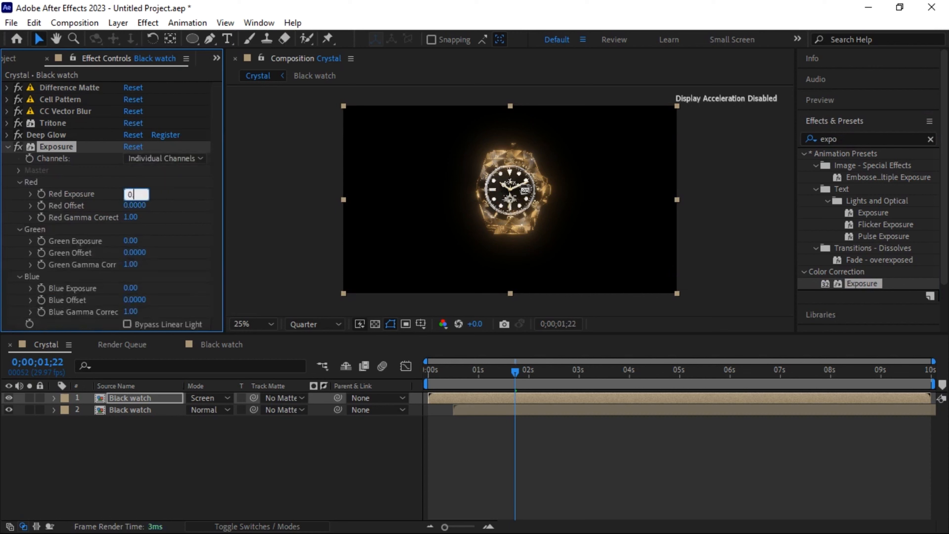
Step: Set the Exposure effect's red exposure to 0.5 and its green and blue exposures to 0.2, then inspect the result up to 0;00;02;05
{"action": "left_click", "coordinate": [130, 240]}
{"action": "type", "text": "0.2"}
{"action": "key", "text": "Return"}
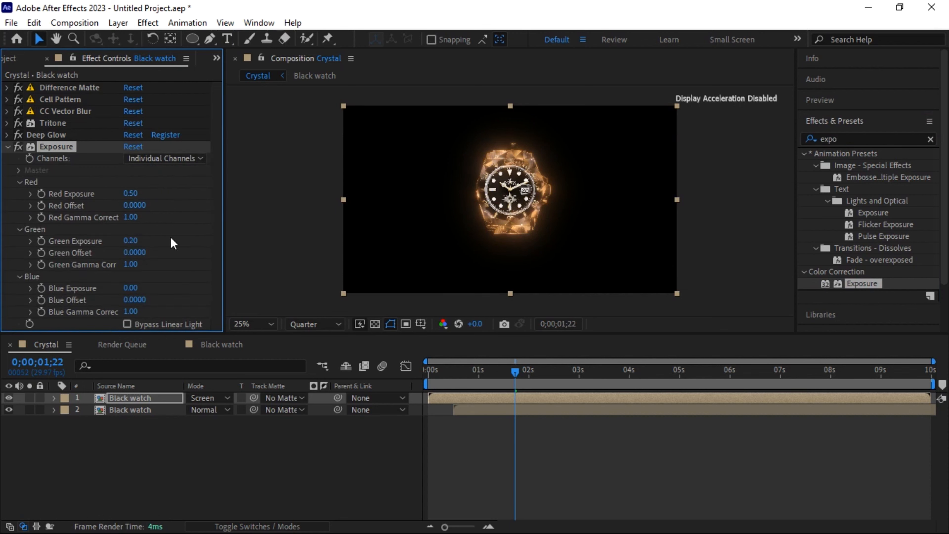
{"action": "left_click", "coordinate": [131, 288]}
{"action": "type", "text": "0.2"}
{"action": "key", "text": "Return"}
{"action": "left_click", "coordinate": [7, 146]}
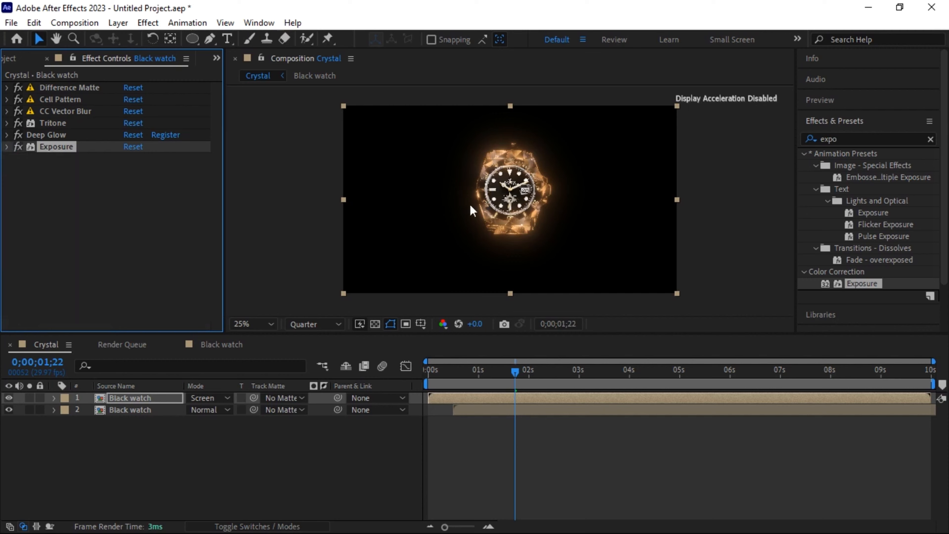
{"action": "left_click_drag", "start_coordinate": [518, 372], "coordinate": [536, 377]}
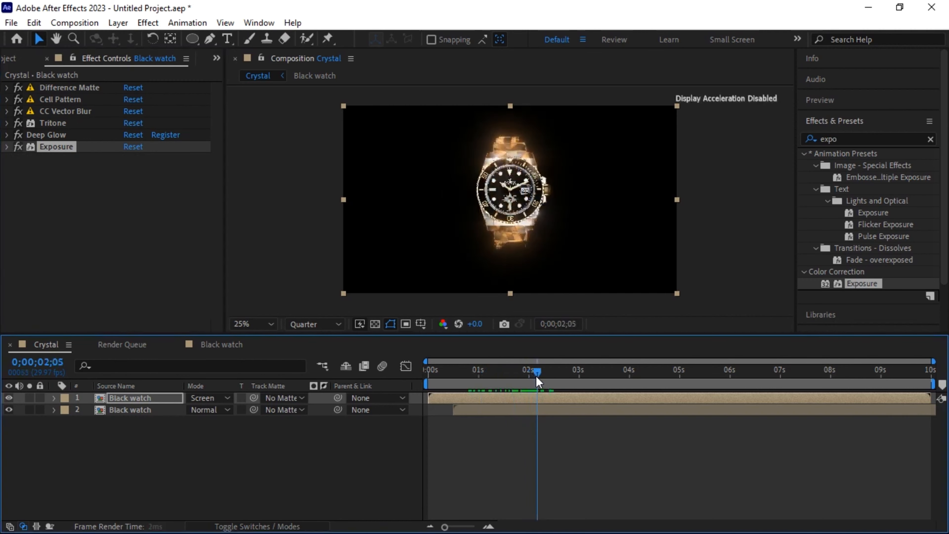
Step: Set the project's color bit depth to 32 bits per channel (float) in the project settings
{"action": "left_click", "coordinate": [11, 58]}
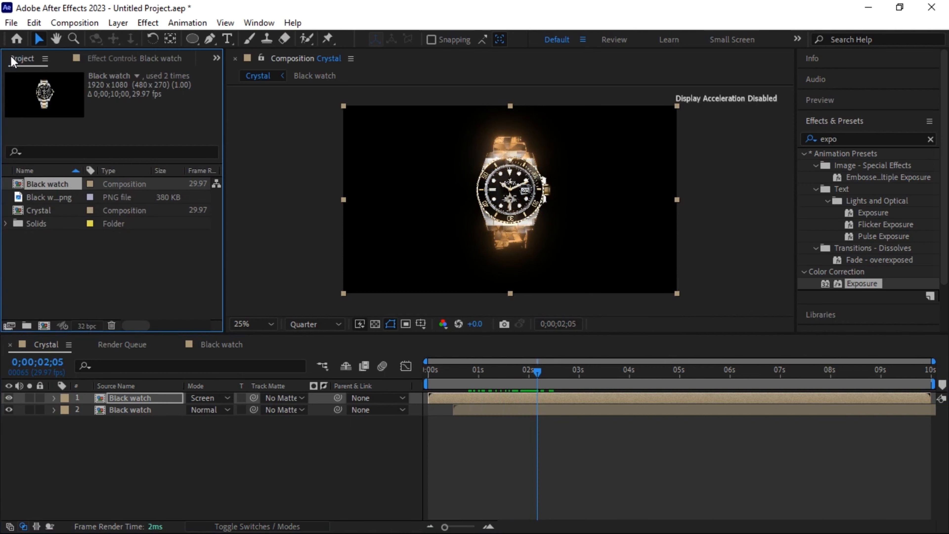
{"action": "left_click", "coordinate": [86, 326]}
{"action": "left_click", "coordinate": [425, 173]}
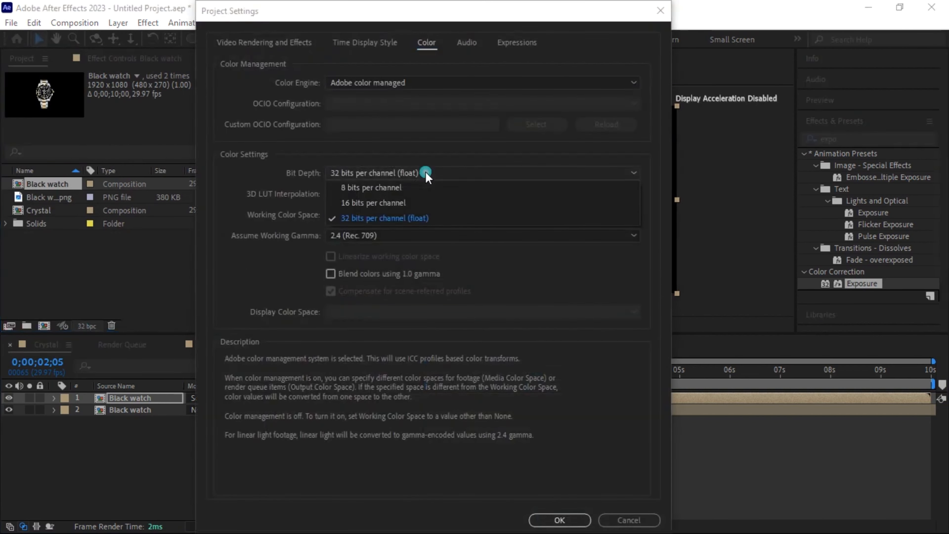
{"action": "left_click", "coordinate": [355, 217]}
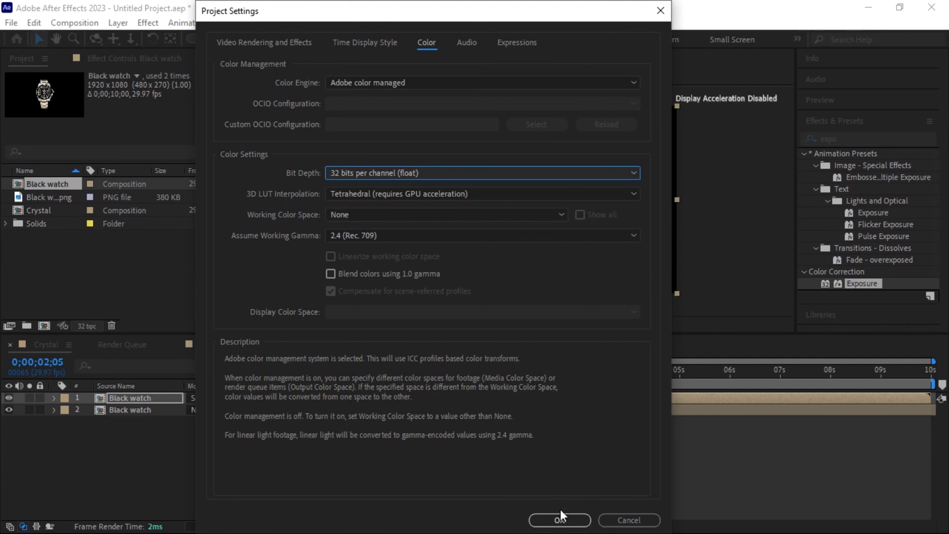
{"action": "left_click", "coordinate": [560, 519]}
Step: End the work area at about 4 seconds and preview the finished watch reveal from the start
{"action": "left_click_drag", "start_coordinate": [536, 372], "coordinate": [417, 380]}
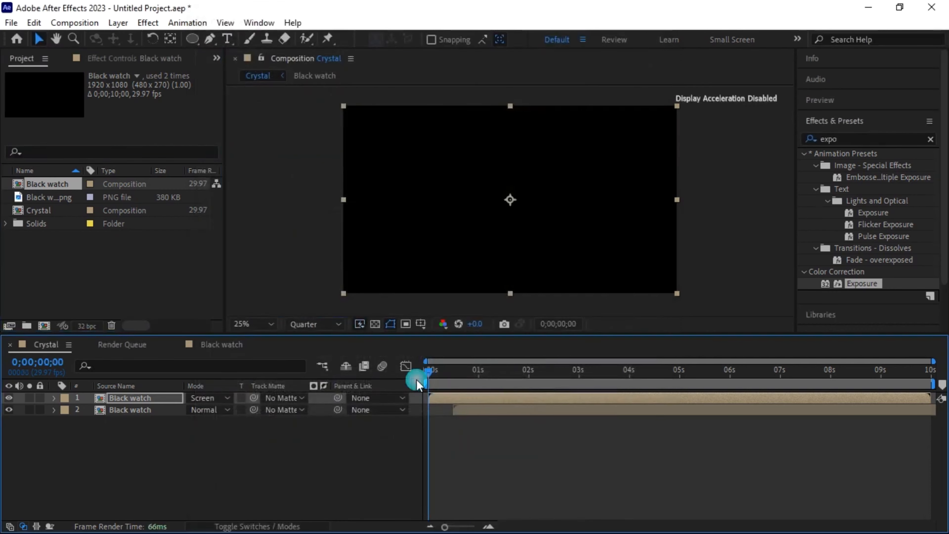
{"action": "key", "text": "space"}
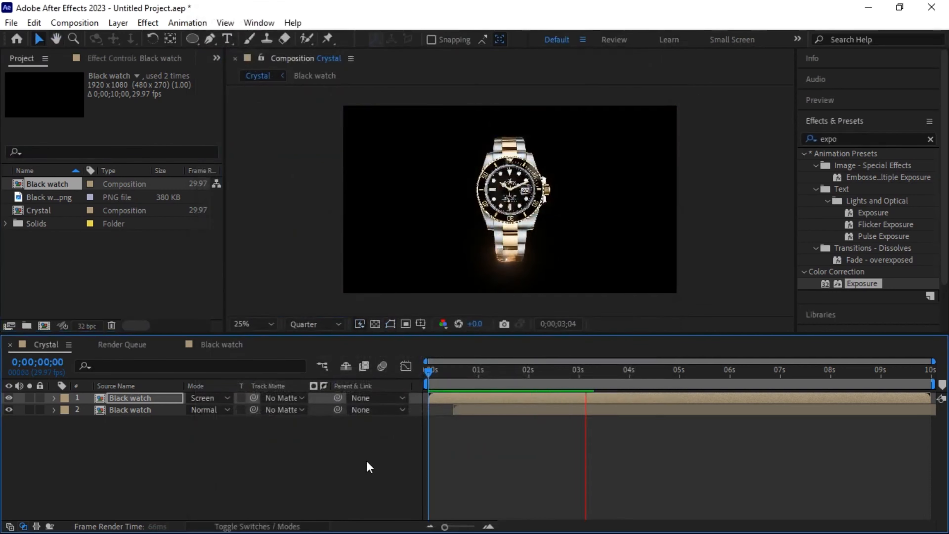
{"action": "left_click", "coordinate": [630, 372]}
{"action": "key", "text": "n"}
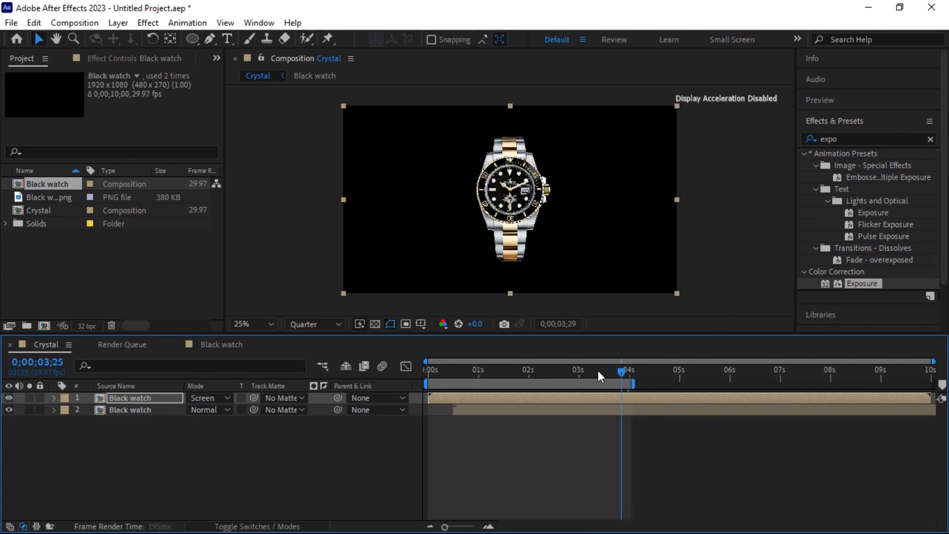
{"action": "key", "text": "space"}
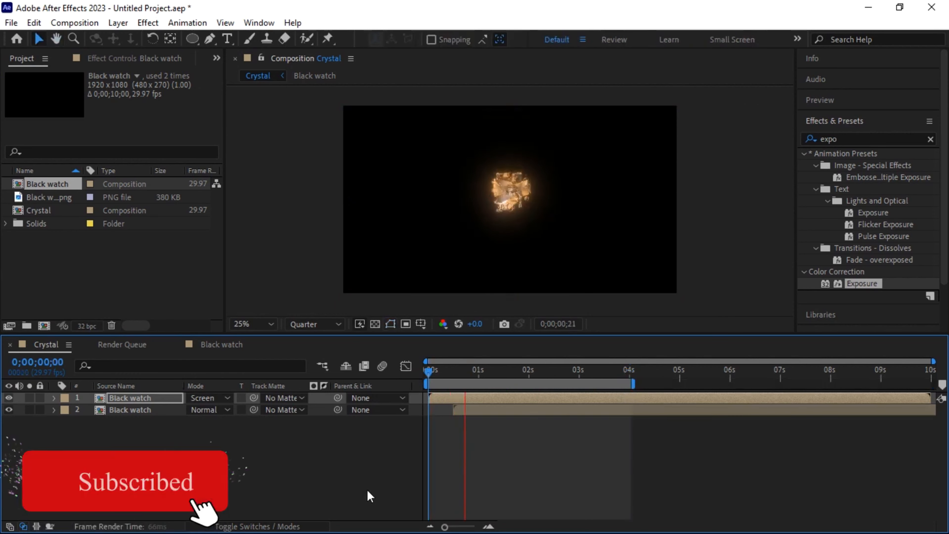